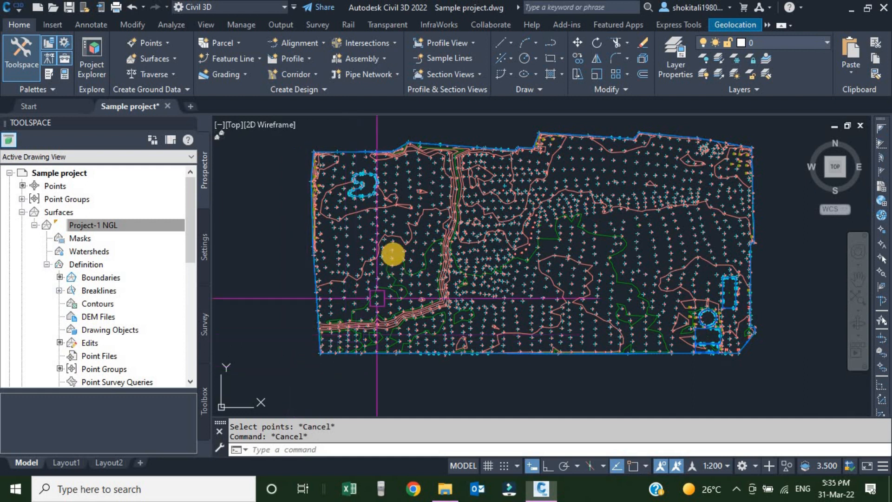
- Use Modify Point on the Project-1 NGL surface to set the elevation of the surface point at 1148 to 4.5 m
scroll(393, 241, "up", 4)
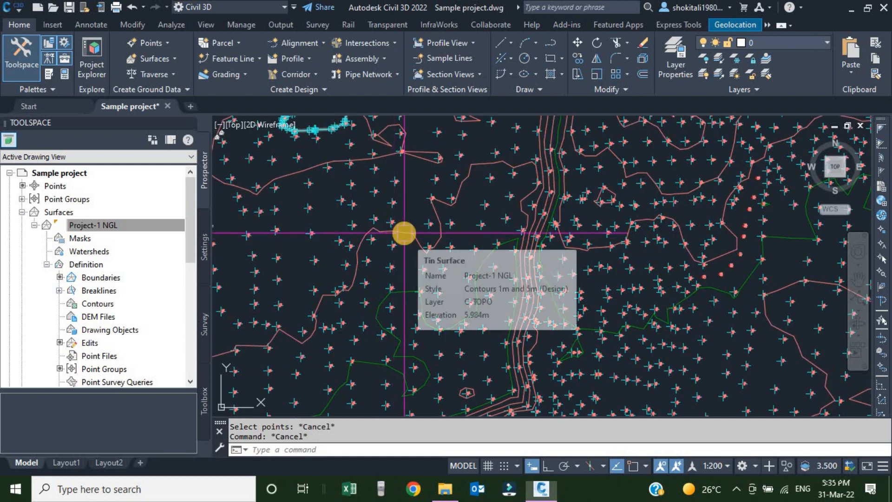
left_click(404, 233)
scroll(404, 240, "down", 5)
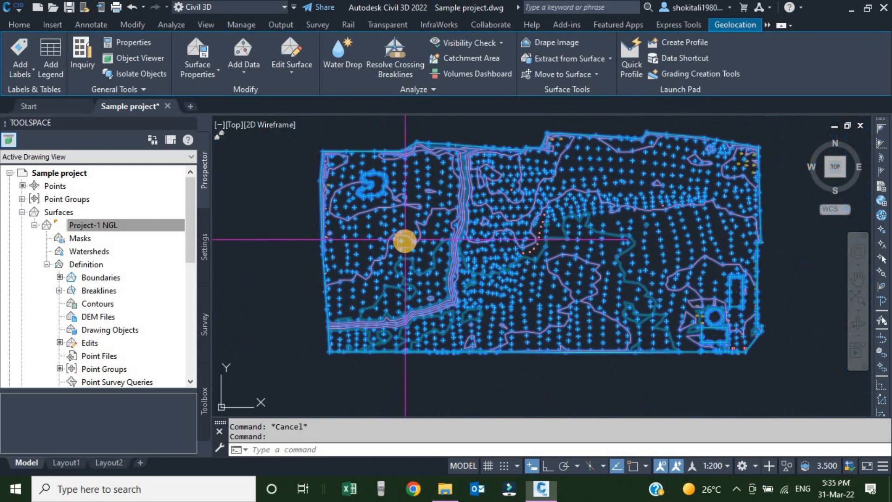
left_click(289, 70)
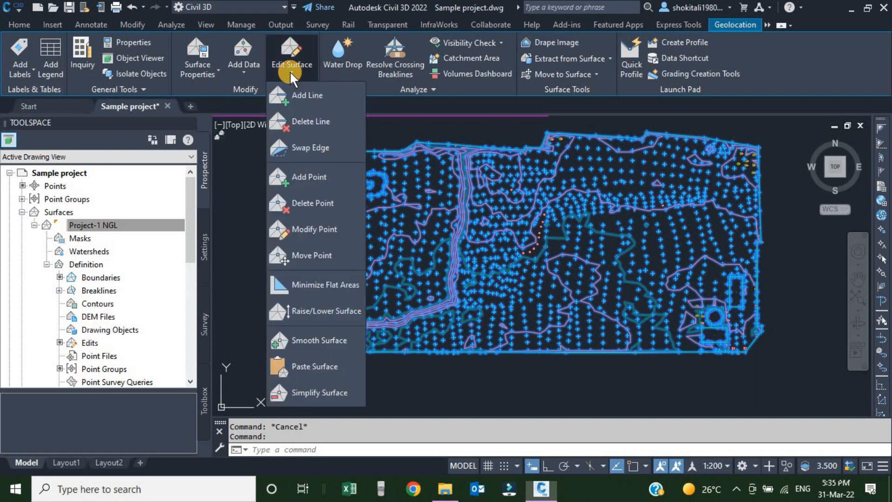
left_click(311, 227)
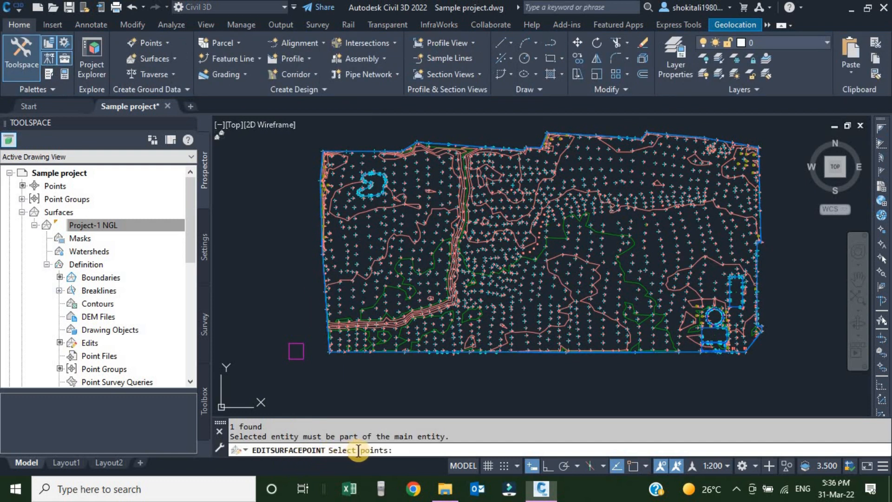
scroll(454, 260, "up", 4)
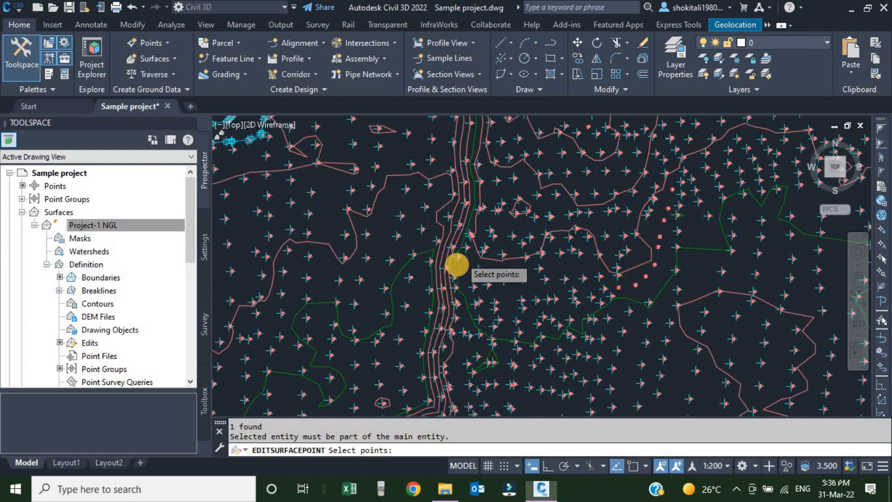
scroll(418, 264, "up", 3)
scroll(431, 235, "down", 2)
middle_click_drag(448, 201, 426, 292)
scroll(433, 230, "up", 8)
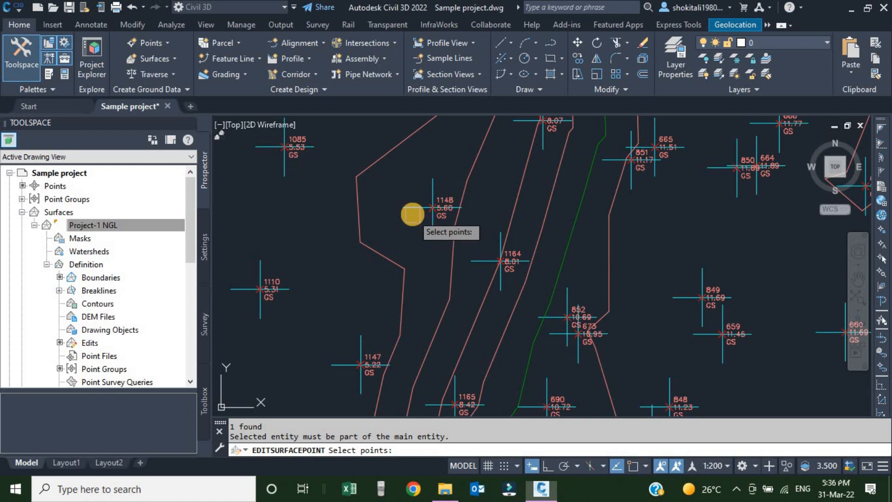
left_click(409, 197)
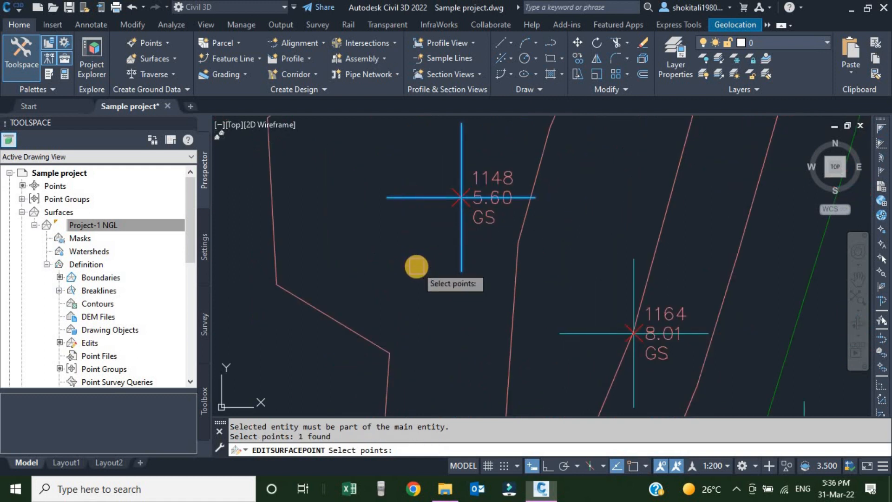
key("Return")
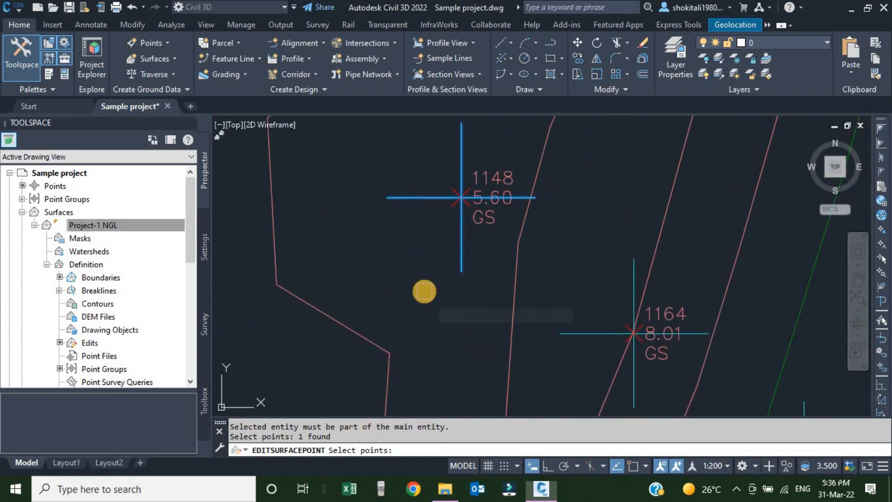
scroll(416, 282, "down", 4)
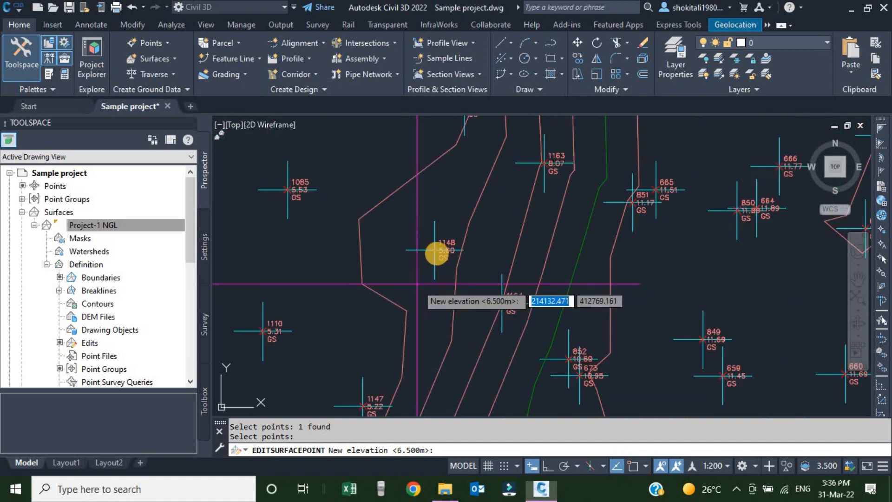
scroll(436, 253, "up", 5)
scroll(458, 265, "down", 3)
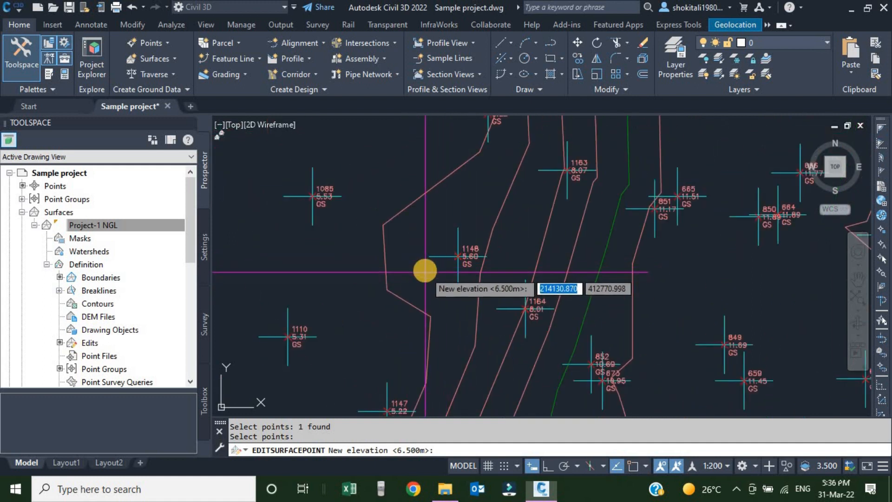
scroll(425, 270, "up", 2)
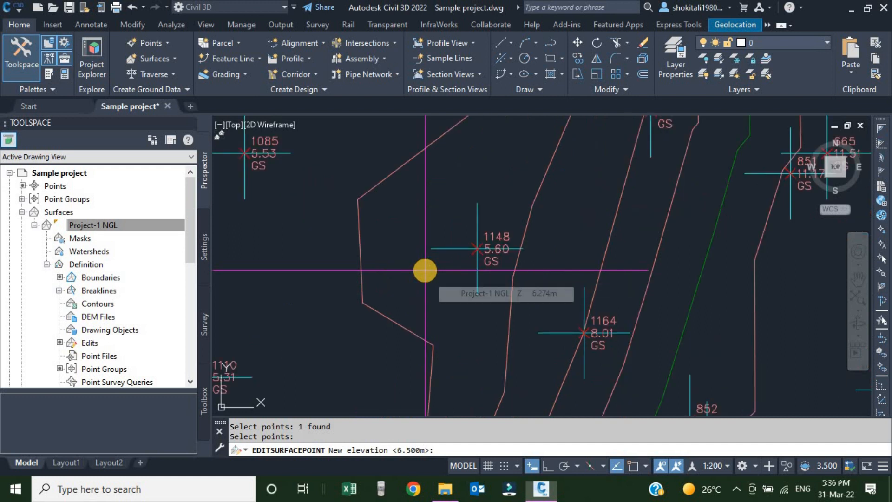
type("4.")
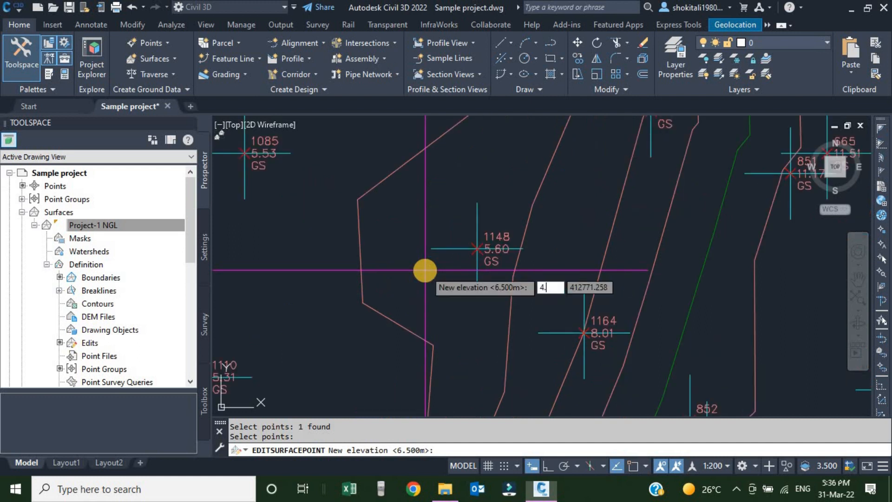
key("Return")
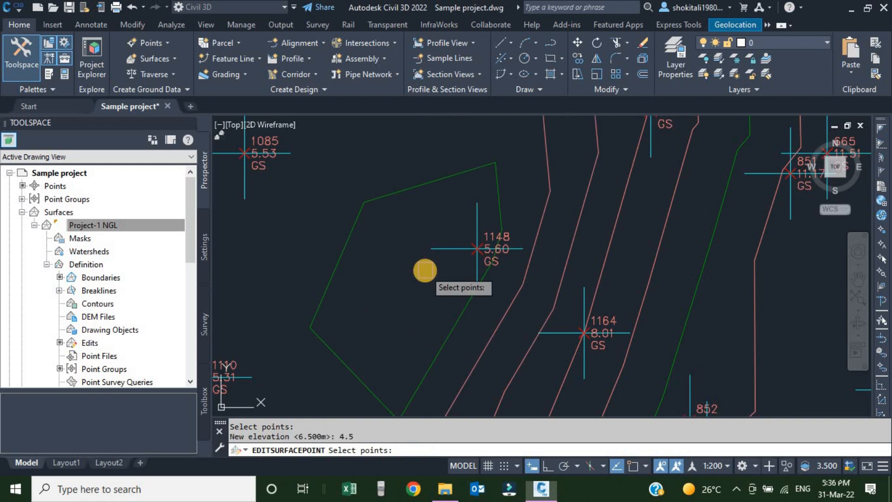
- Set the elevation of the surface point at 1149 to 5 m and end the point modification
scroll(425, 270, "down", 5)
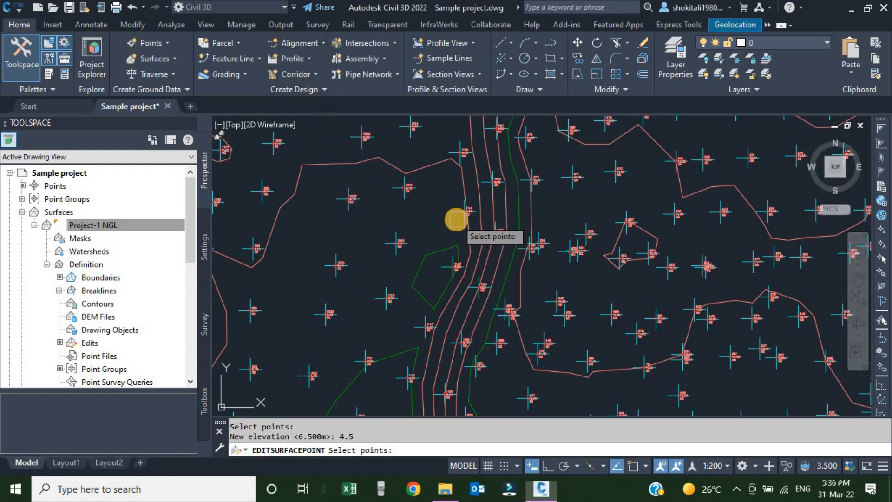
scroll(456, 219, "up", 4)
left_click(453, 198)
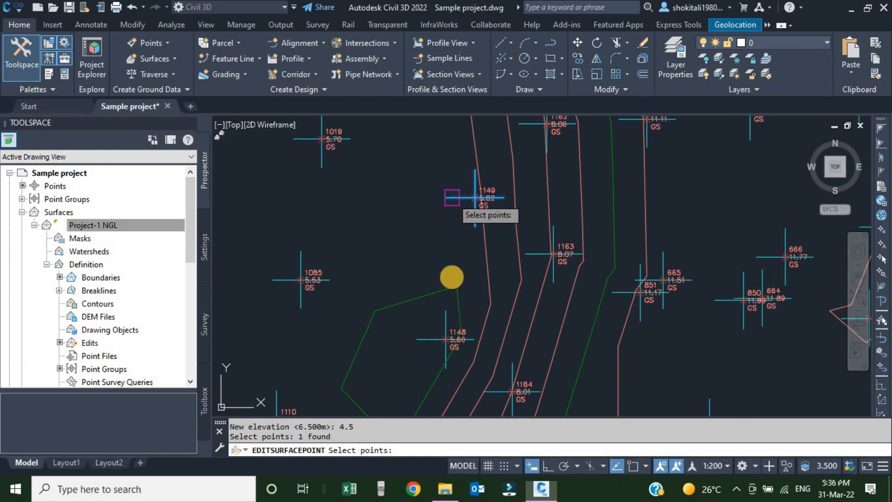
key("Return")
scroll(488, 199, "up", 5)
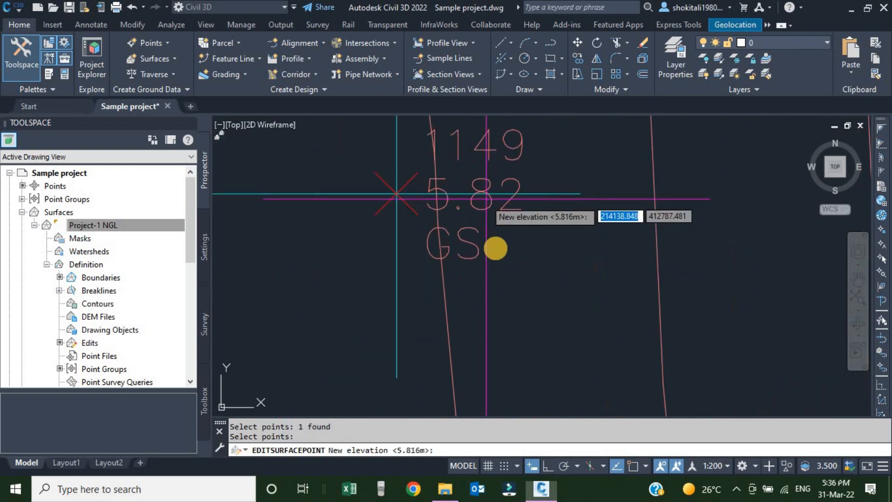
scroll(487, 232, "down", 5)
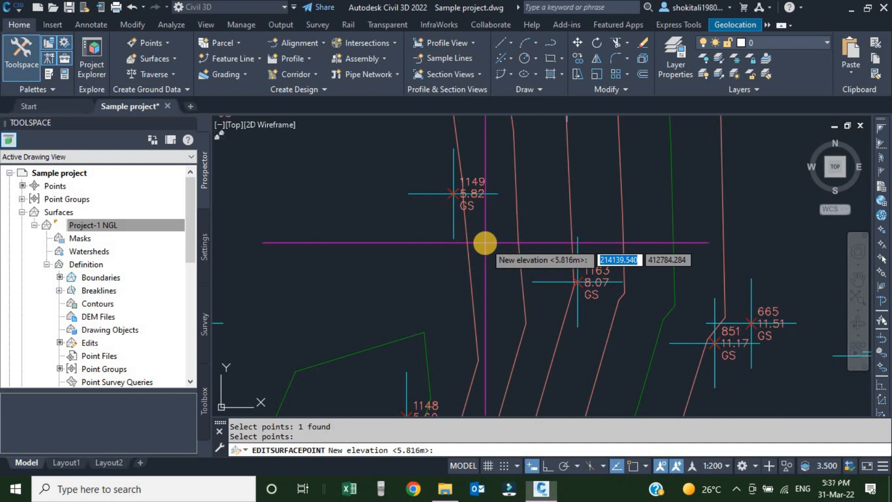
scroll(409, 284, "down", 4)
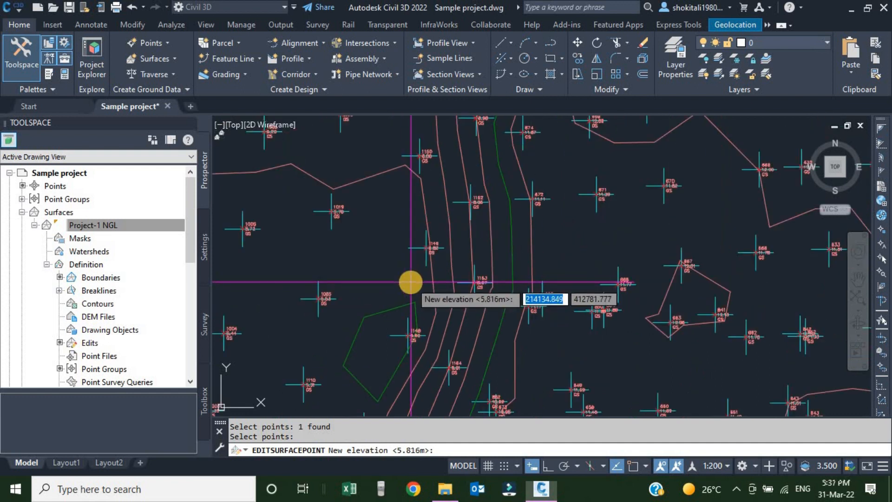
type("5")
key("Return")
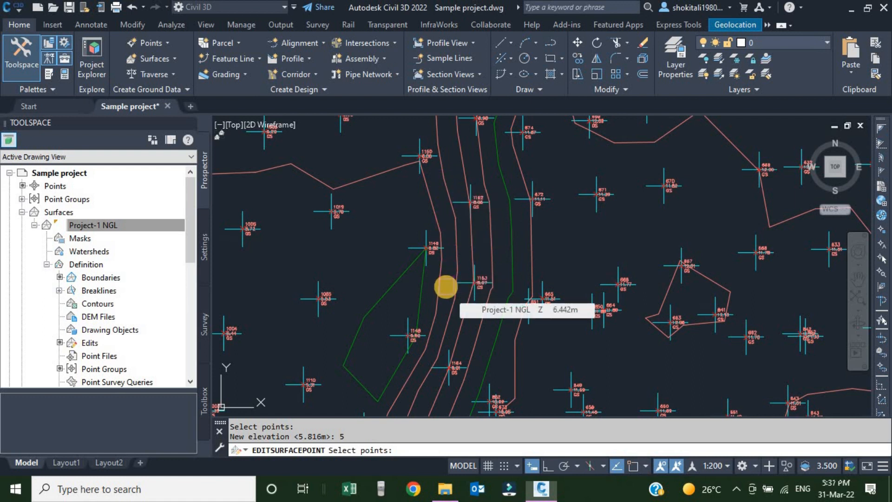
key("Escape")
- Use Move Point on the Project-1 NGL surface to relocate the surface point at 751 southwest, between points 828 and 787
left_click(446, 286)
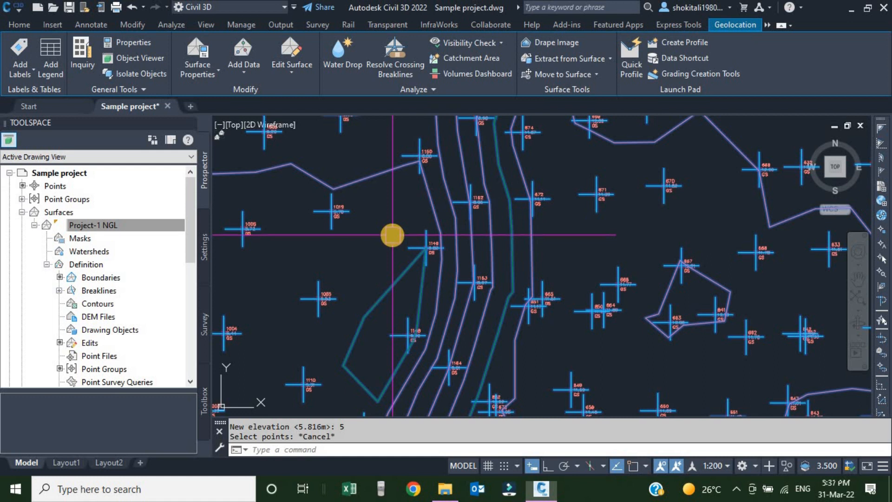
scroll(393, 236, "down", 8)
scroll(417, 235, "up", 2)
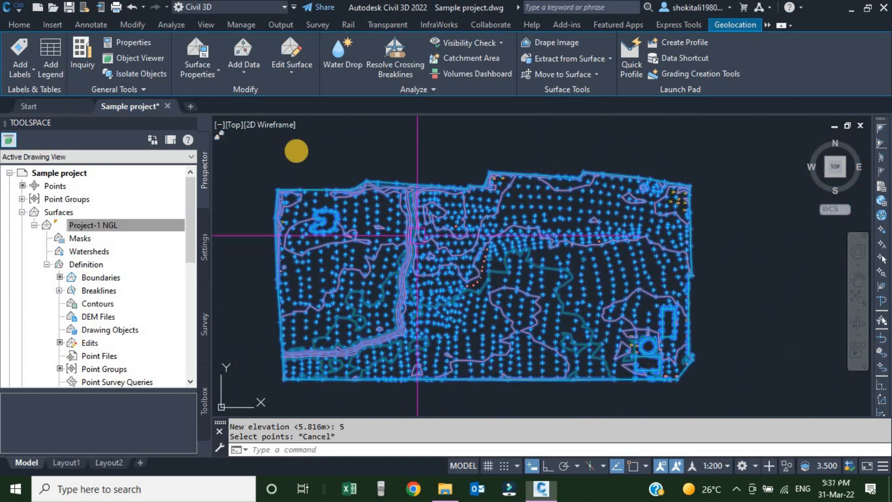
left_click(291, 71)
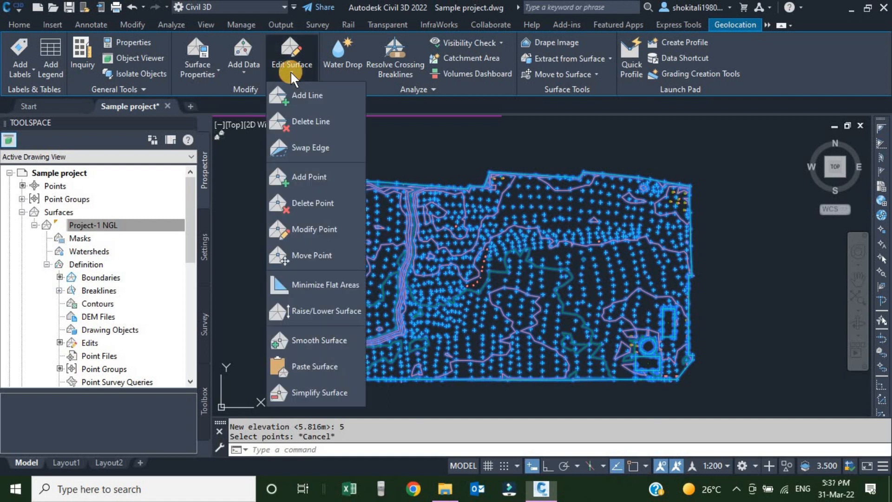
left_click(306, 255)
scroll(444, 278, "up", 3)
scroll(442, 281, "down", 5)
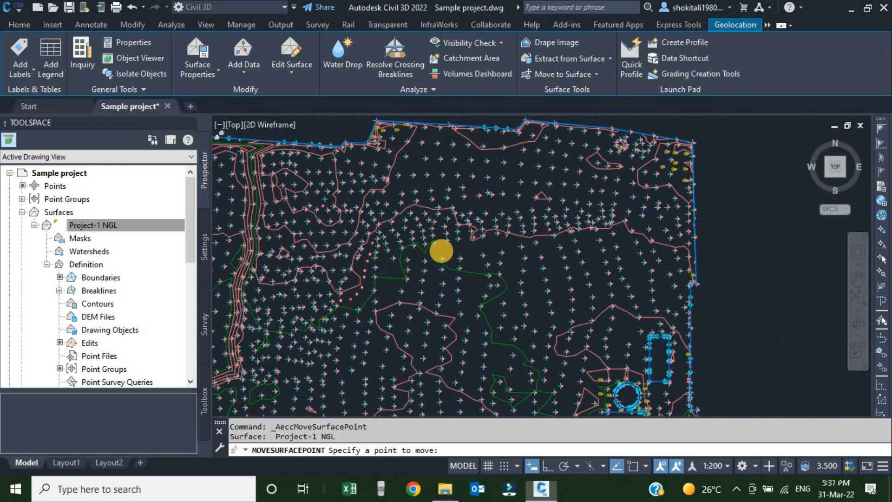
scroll(403, 299, "up", 5)
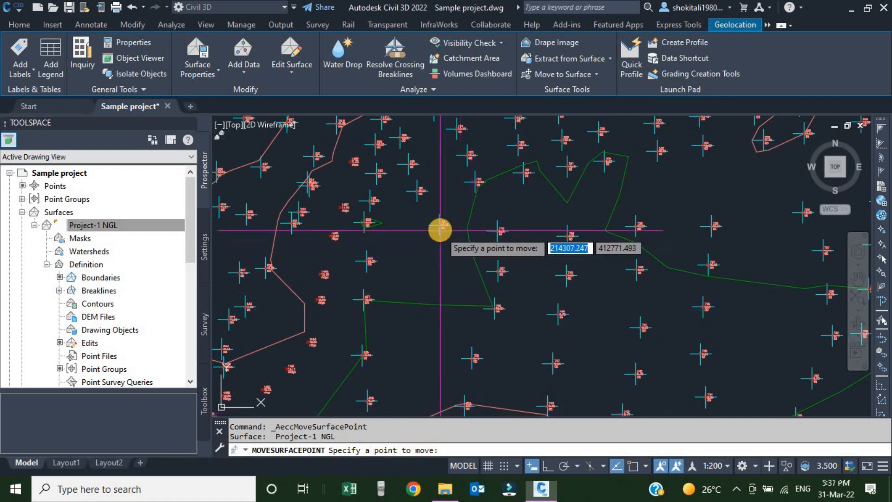
scroll(440, 228, "up", 4)
scroll(439, 215, "up", 3)
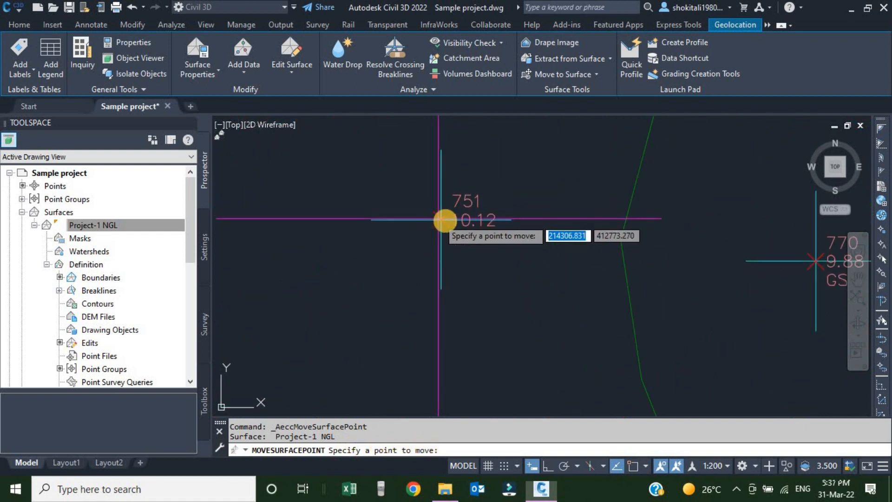
left_click(440, 219)
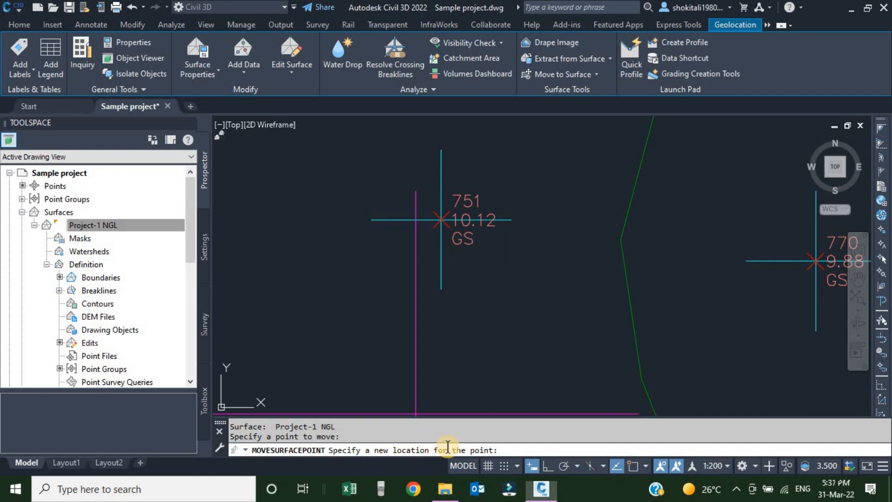
scroll(456, 358, "down", 5)
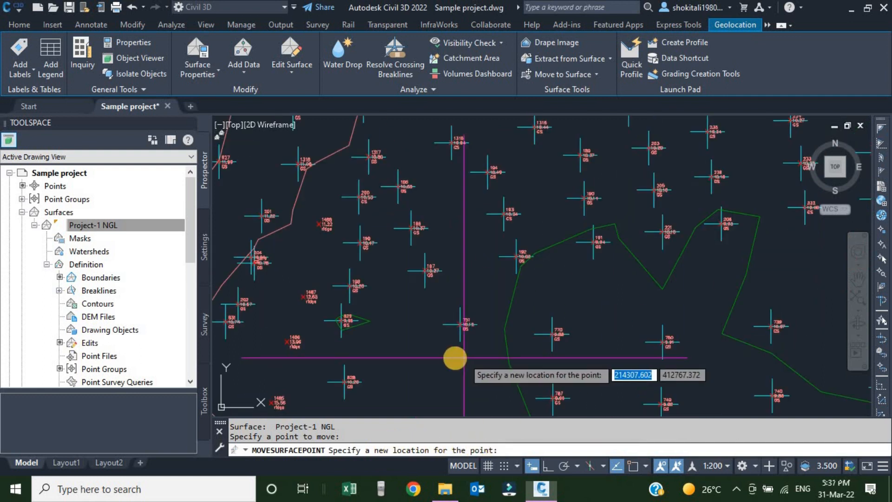
scroll(453, 349, "up", 2)
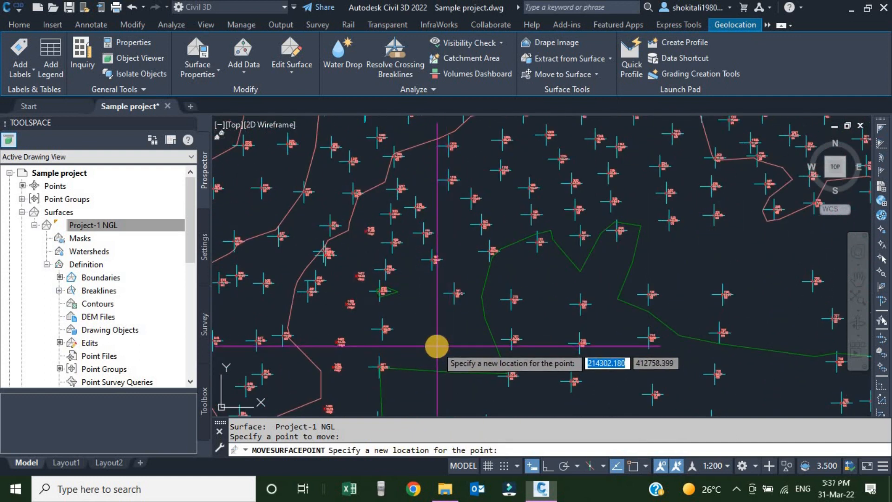
scroll(432, 339, "up", 3)
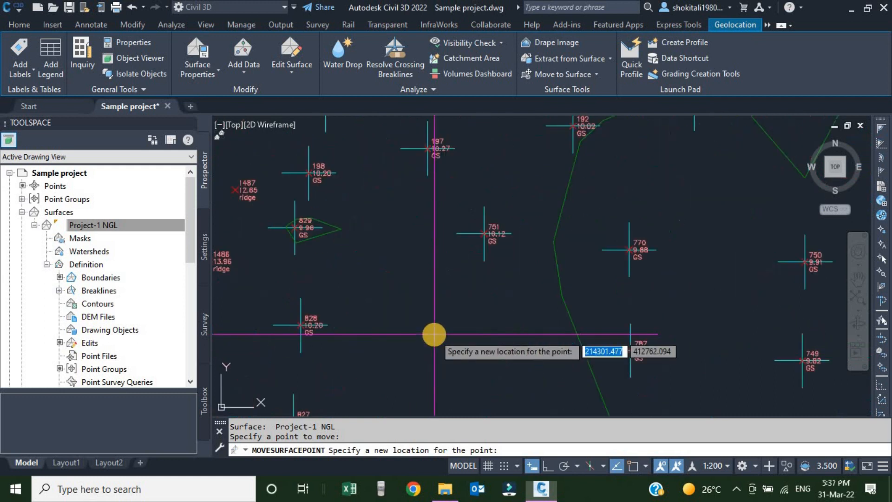
scroll(427, 334, "down", 1)
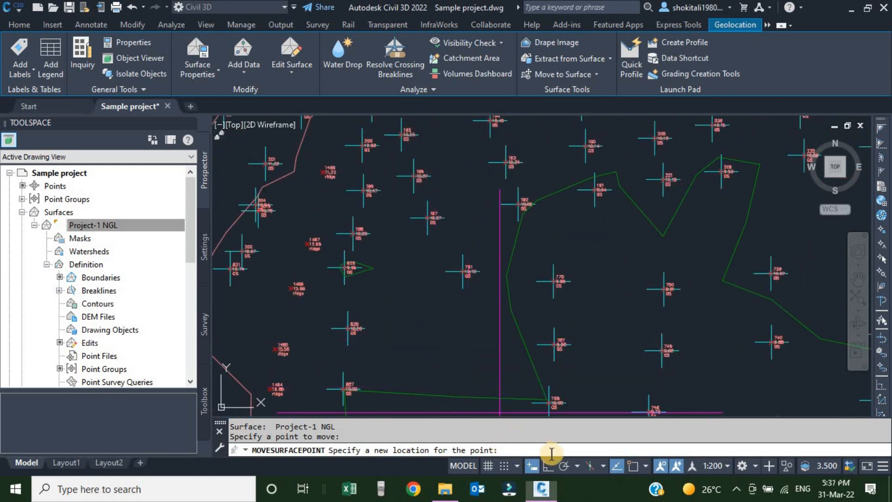
scroll(450, 283, "down", 2)
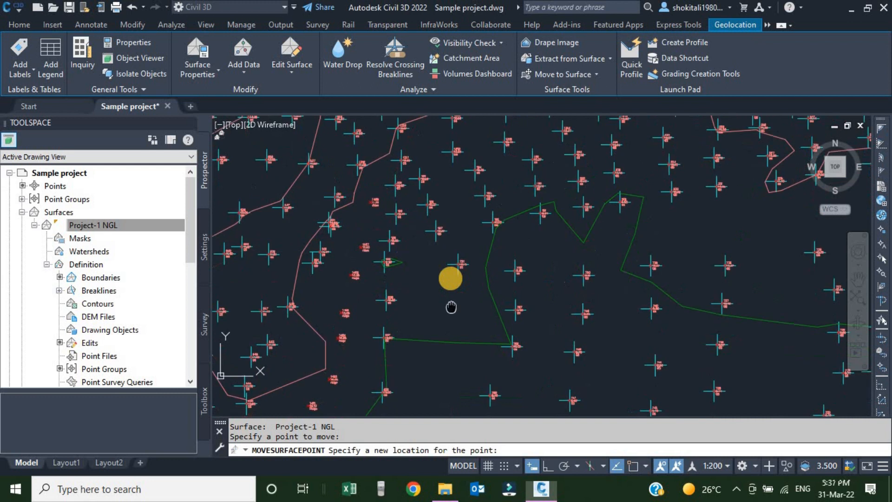
scroll(446, 284, "up", 2)
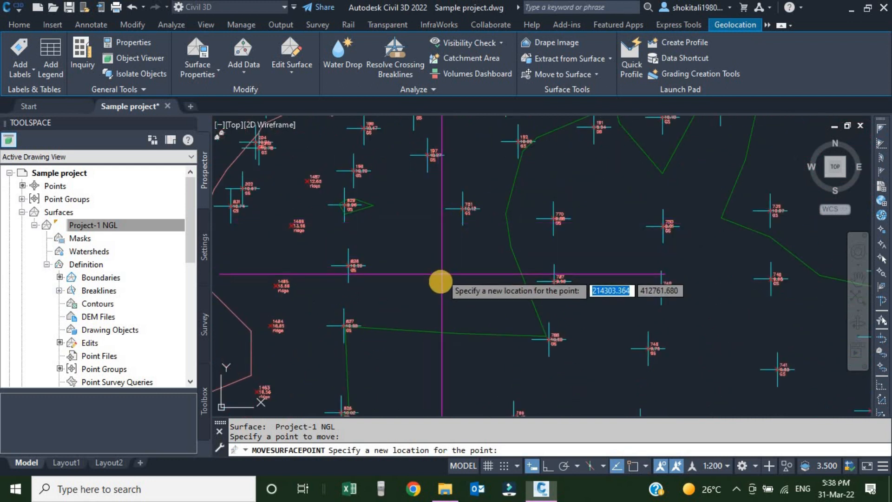
left_click(436, 277)
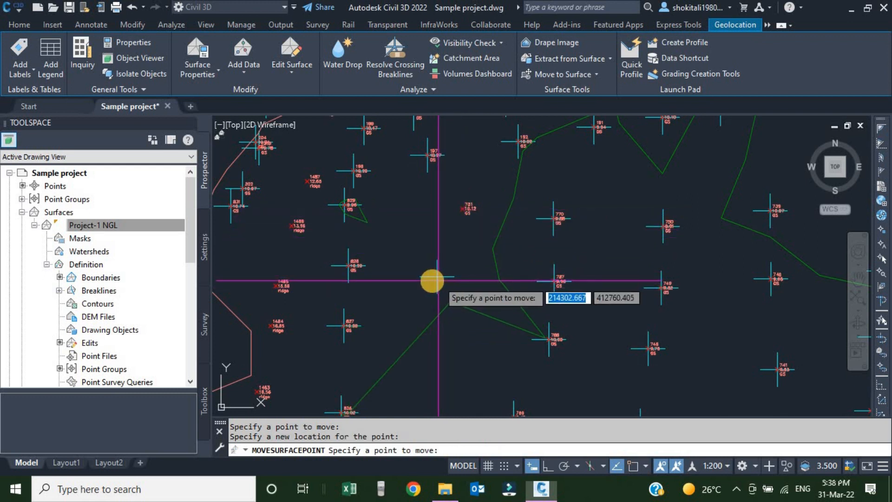
scroll(435, 281, "down", 3)
scroll(422, 283, "up", 5)
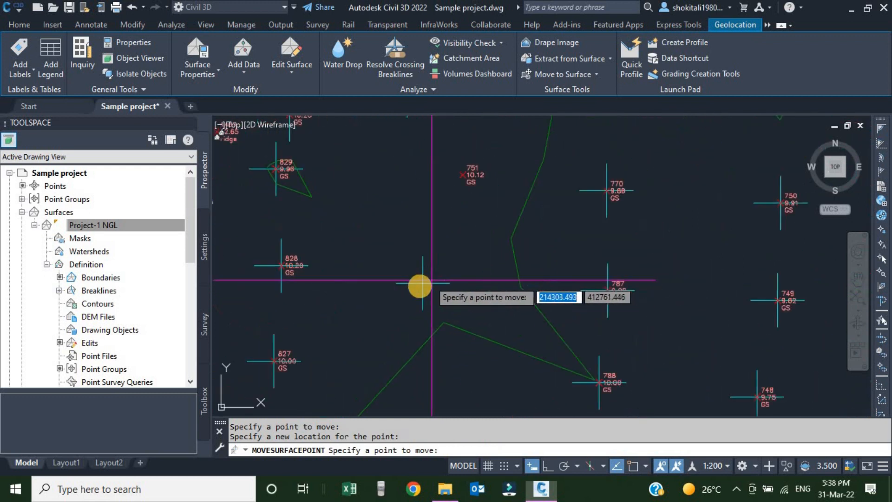
scroll(460, 181, "up", 5)
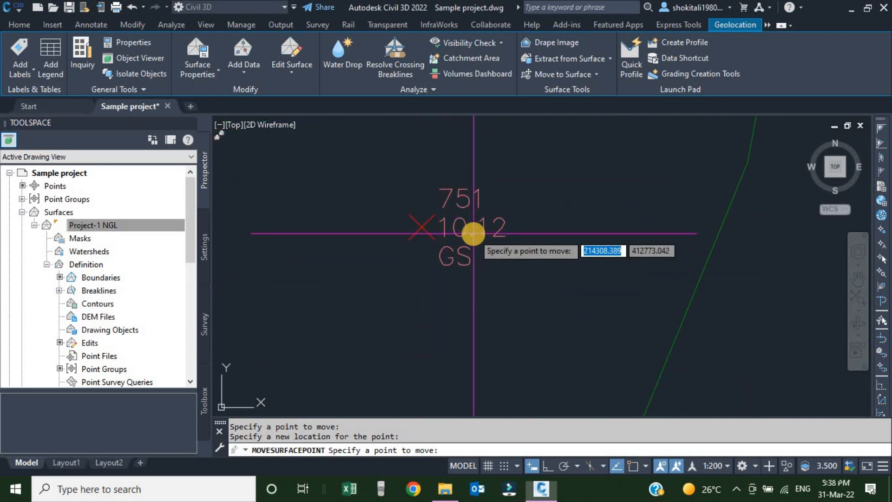
- End the Move Point command on the Project-1 NGL surface
scroll(473, 234, "down", 6)
scroll(435, 304, "up", 2)
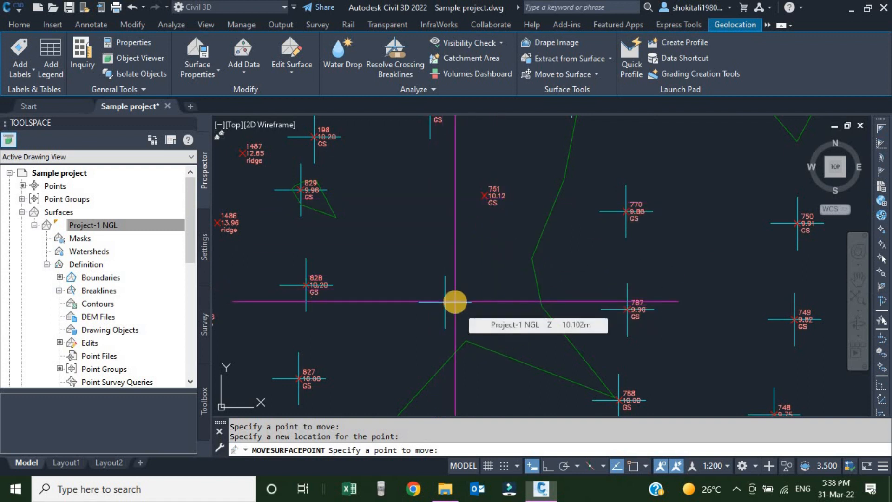
key("Escape")
- Run Minimize Flat Areas on the Project-1 NGL surface, dismiss the resulting notice and deselect the surface
scroll(450, 275, "down", 10)
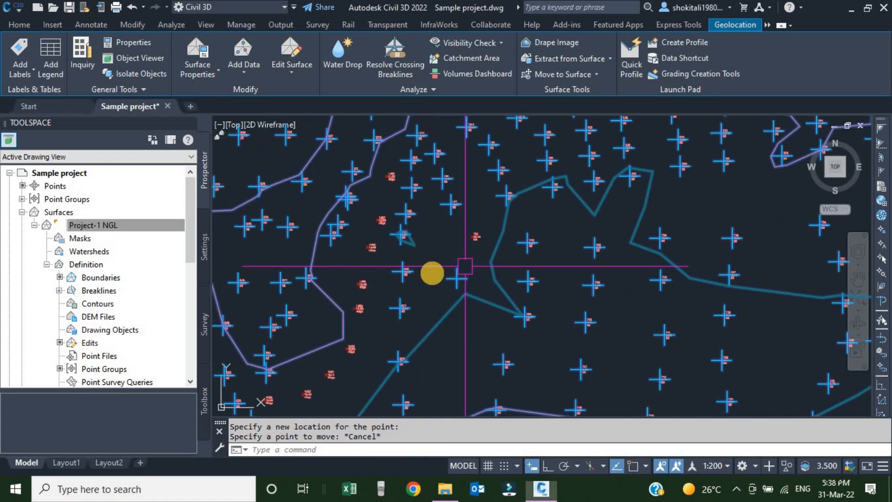
scroll(432, 266, "down", 2)
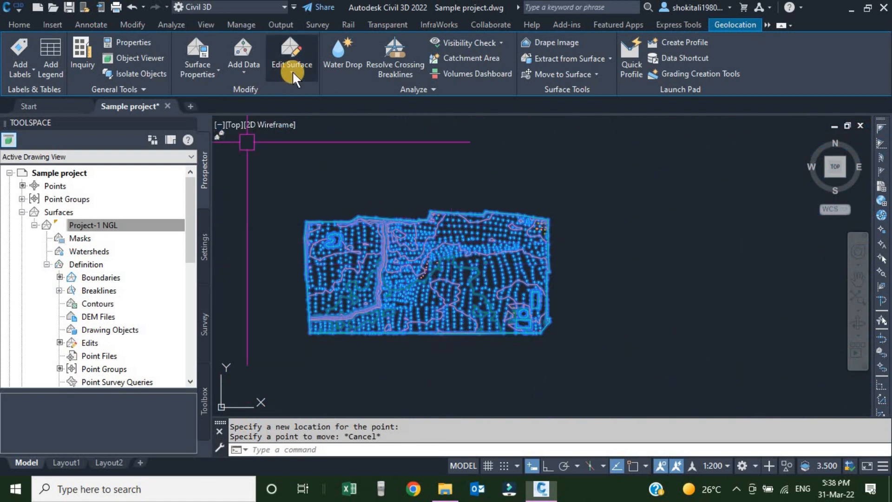
left_click(291, 71)
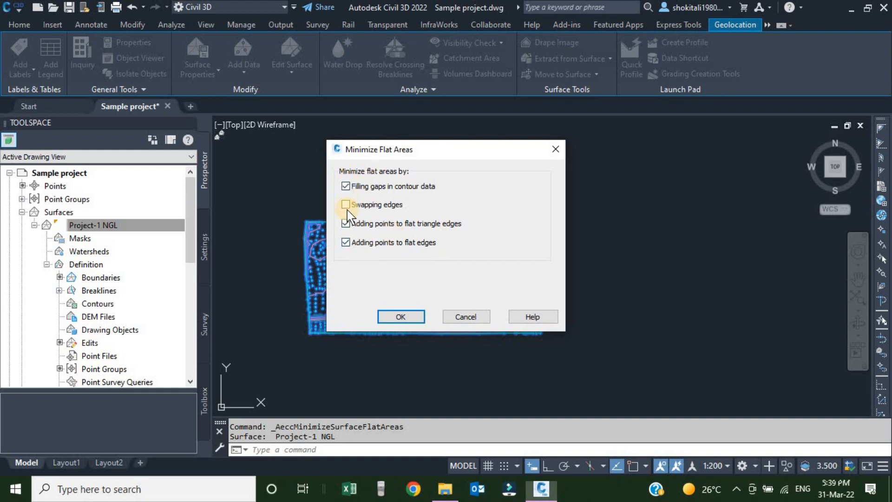
left_click(401, 317)
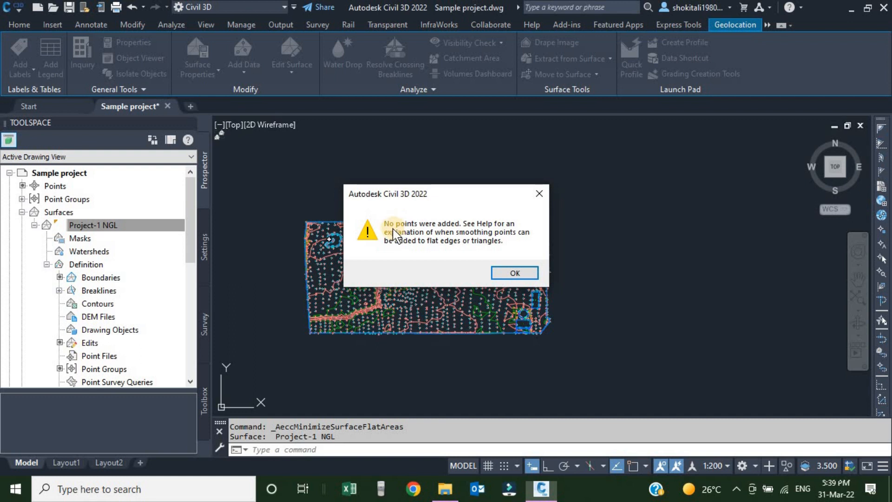
left_click(514, 273)
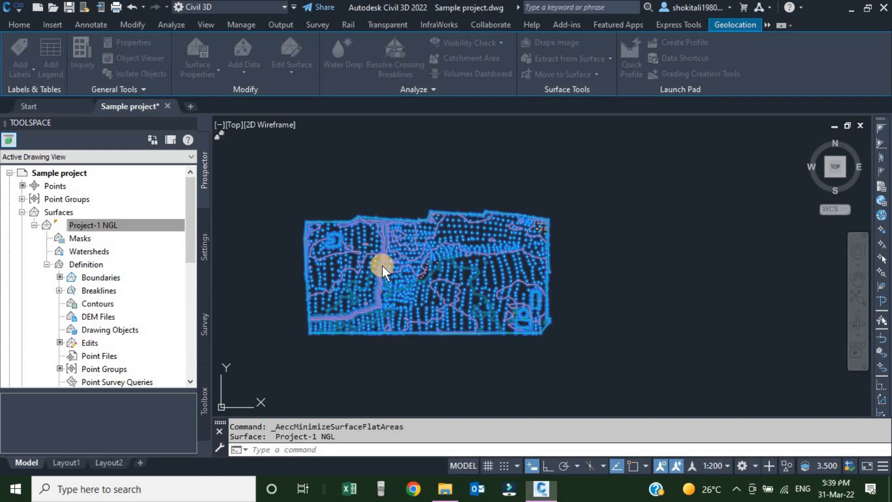
key("Escape")
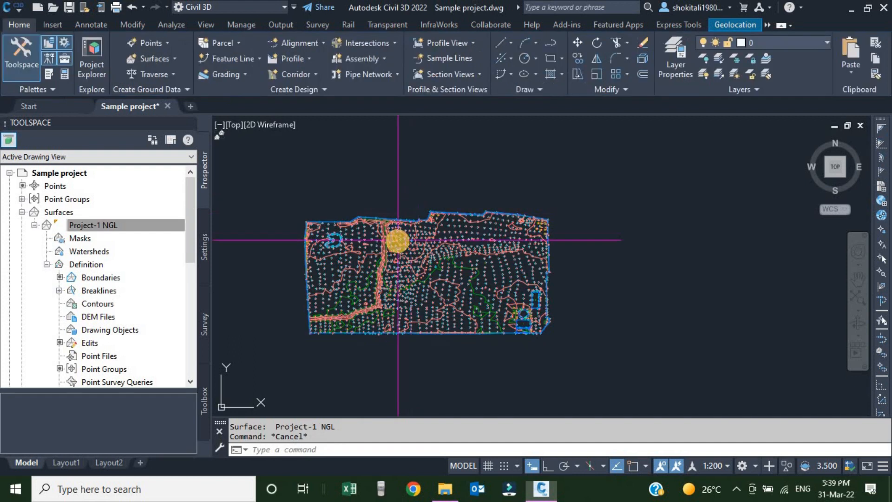
- Use Raise/Lower Surface to add 10 to all elevations of the Project-1 NGL surface and deselect it
scroll(398, 237, "up", 3)
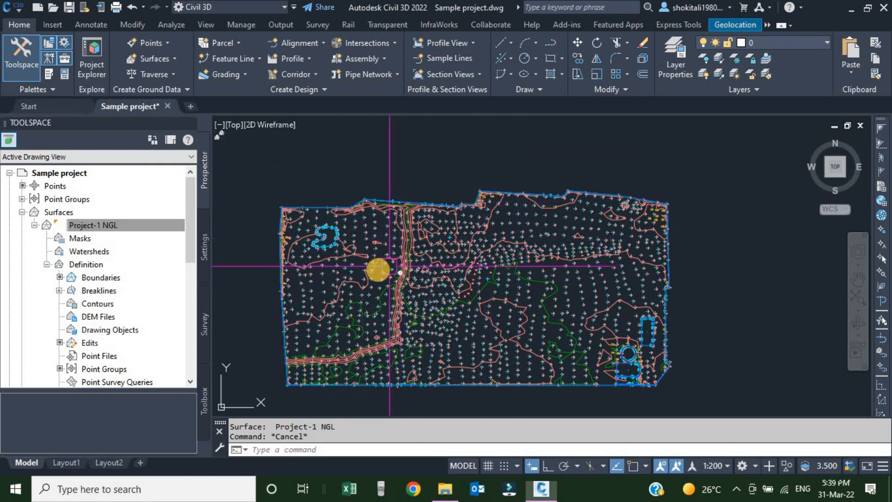
scroll(378, 265, "up", 5)
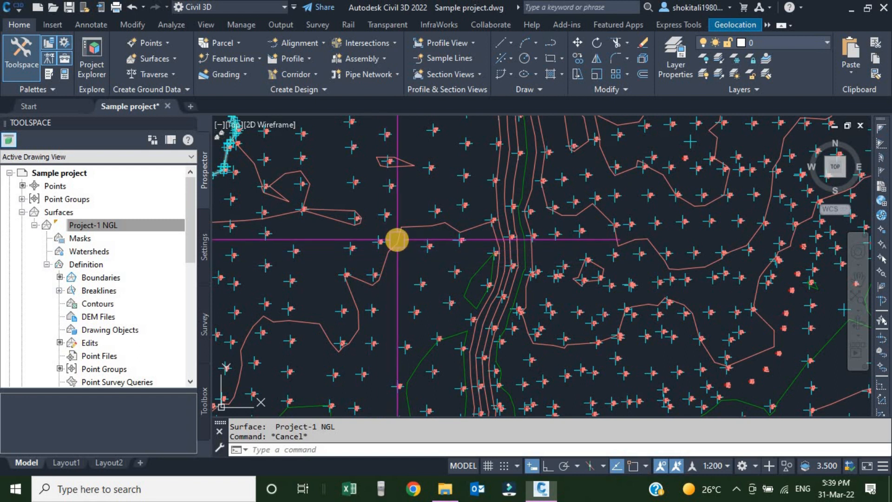
left_click(397, 240)
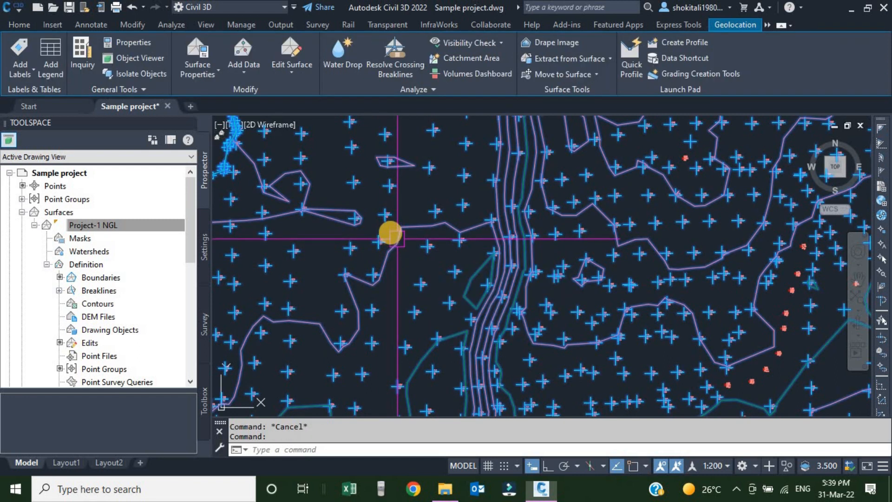
scroll(392, 237, "down", 5)
left_click(287, 72)
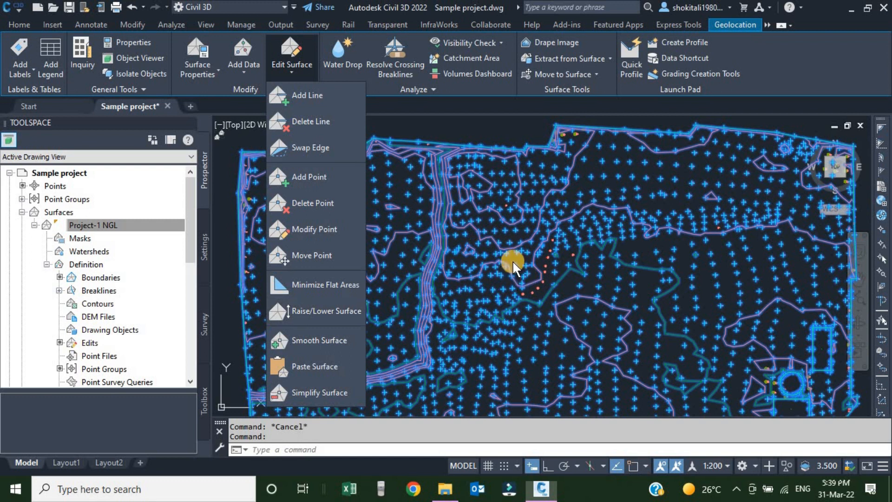
left_click(313, 309)
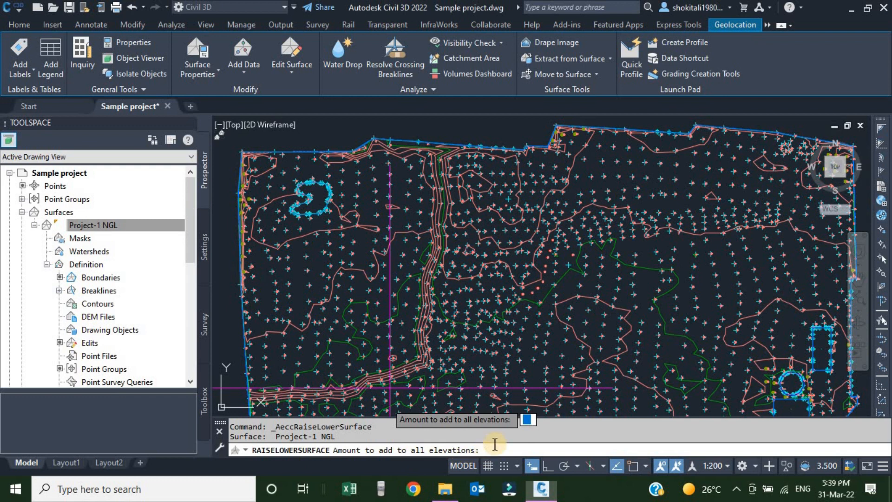
scroll(578, 308, "down", 3)
scroll(619, 259, "up", 4)
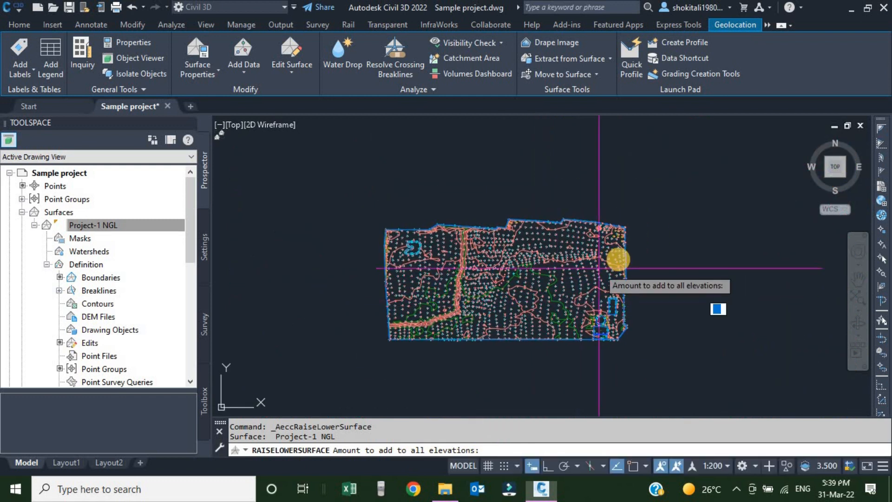
scroll(624, 265, "up", 5)
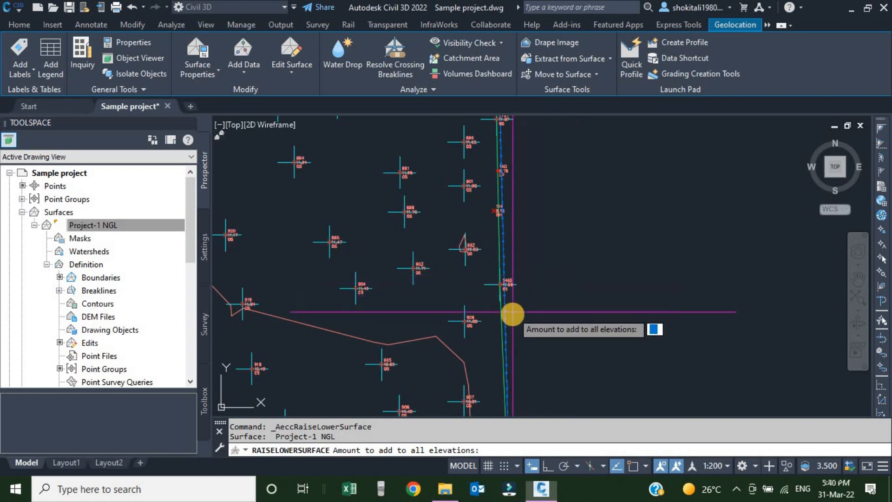
scroll(512, 313, "up", 2)
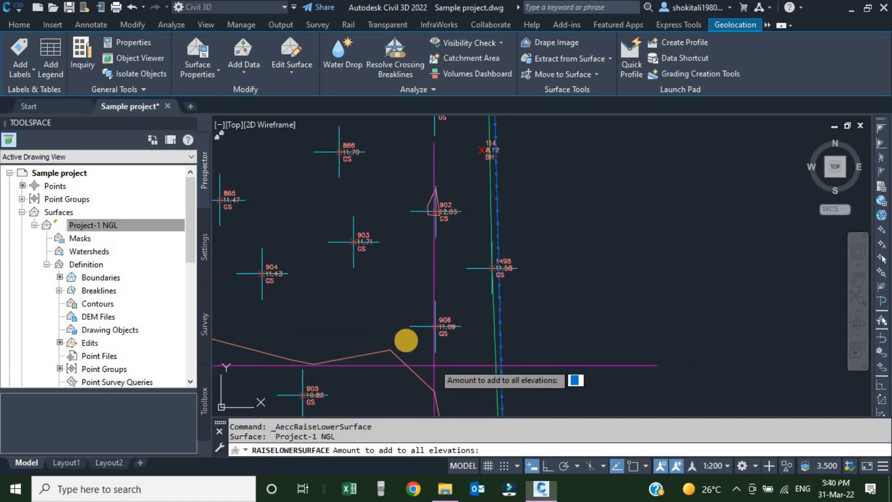
scroll(397, 345, "down", 2)
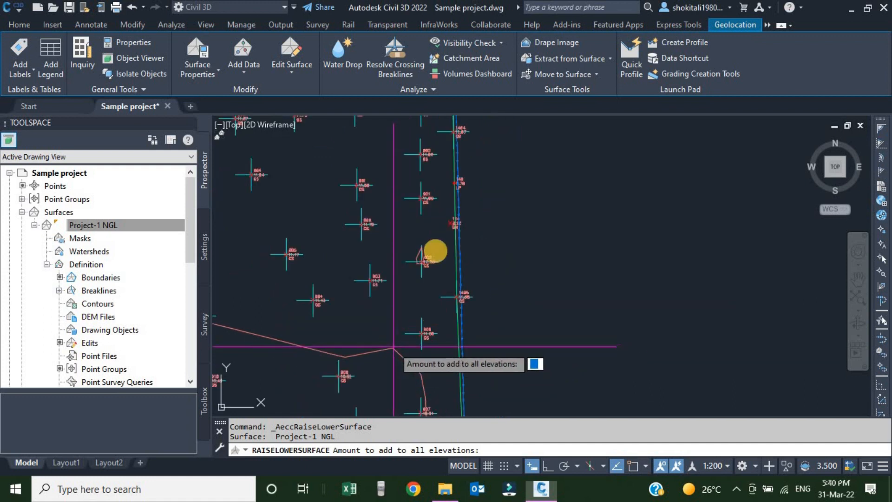
scroll(465, 267, "down", 10)
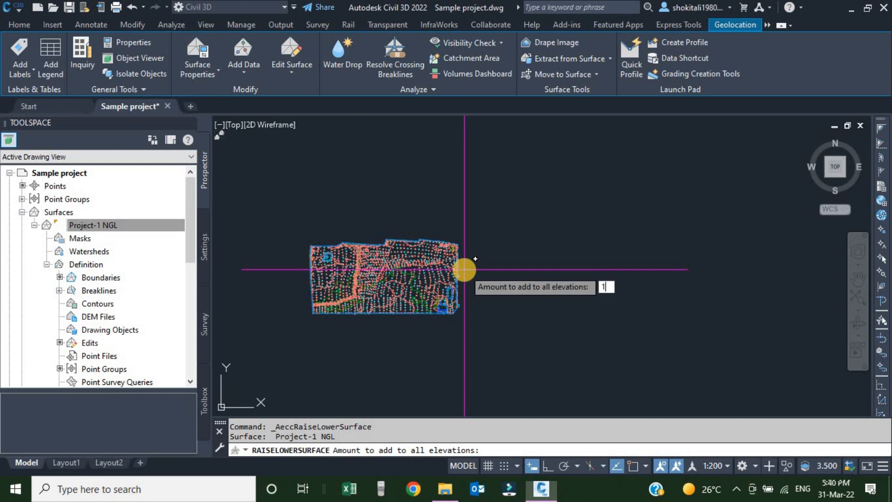
key("Return")
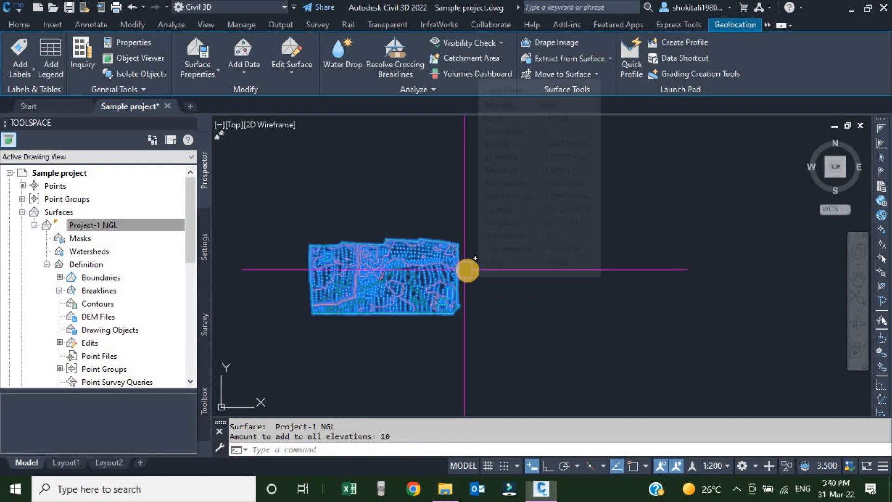
scroll(396, 282, "up", 6)
key("Escape")
- Add a spot elevation label to the Project-1 NGL surface on the green contour between points 751 and 770
scroll(364, 245, "up", 12)
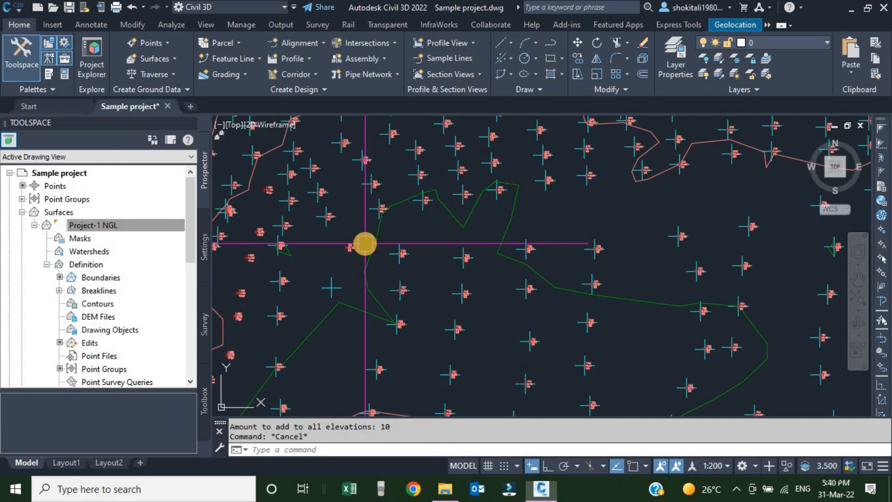
scroll(413, 246, "down", 6)
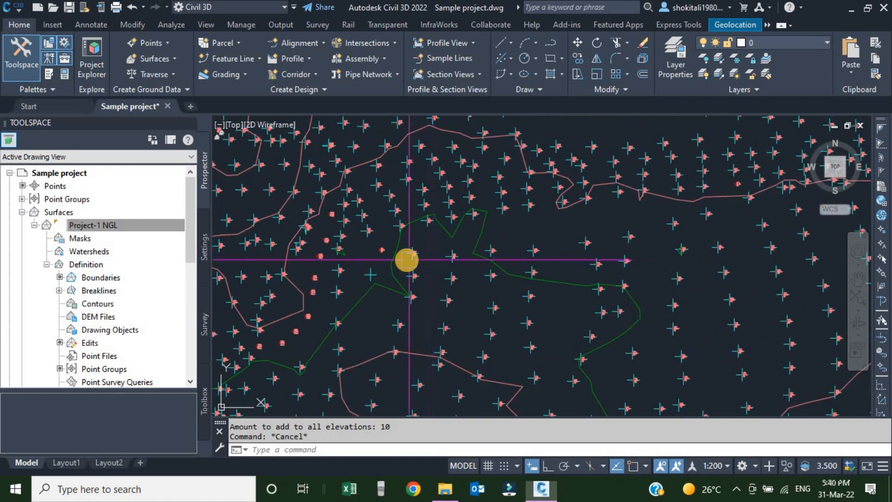
scroll(411, 250, "up", 4)
left_click(422, 240)
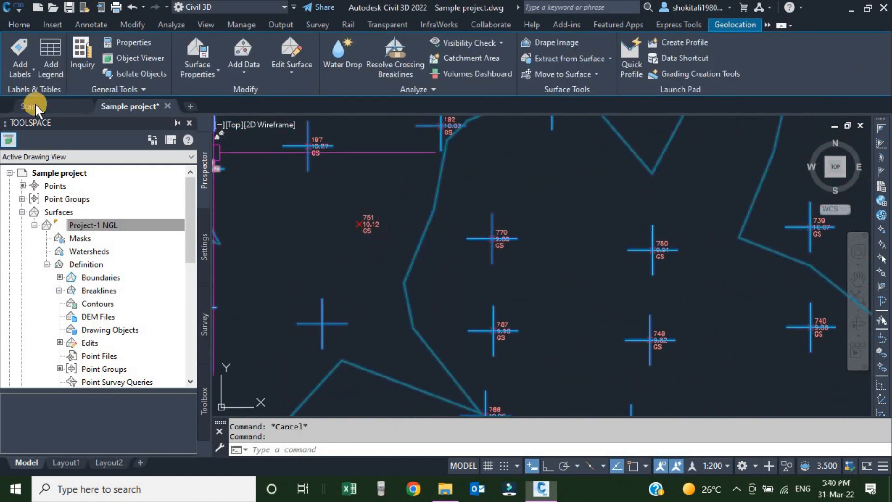
left_click(28, 68)
left_click(64, 147)
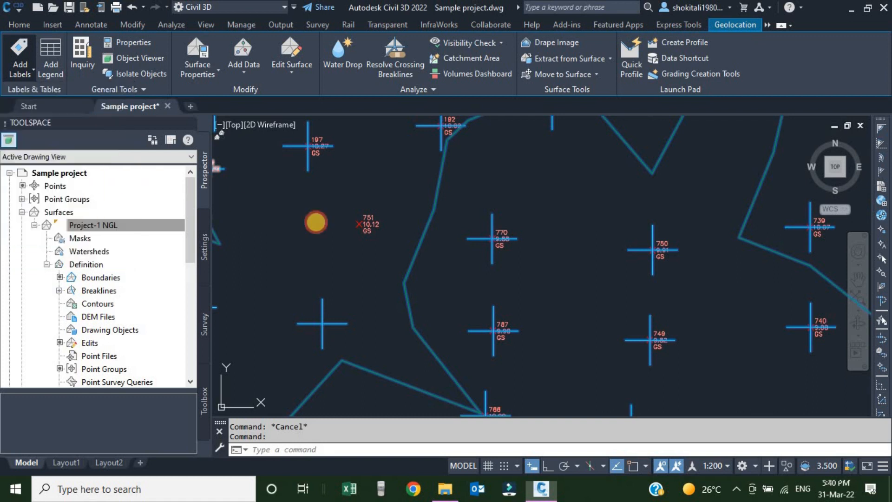
scroll(408, 212, "up", 4)
left_click(466, 205)
scroll(534, 269, "up", 2)
scroll(650, 329, "down", 2)
scroll(601, 299, "up", 3)
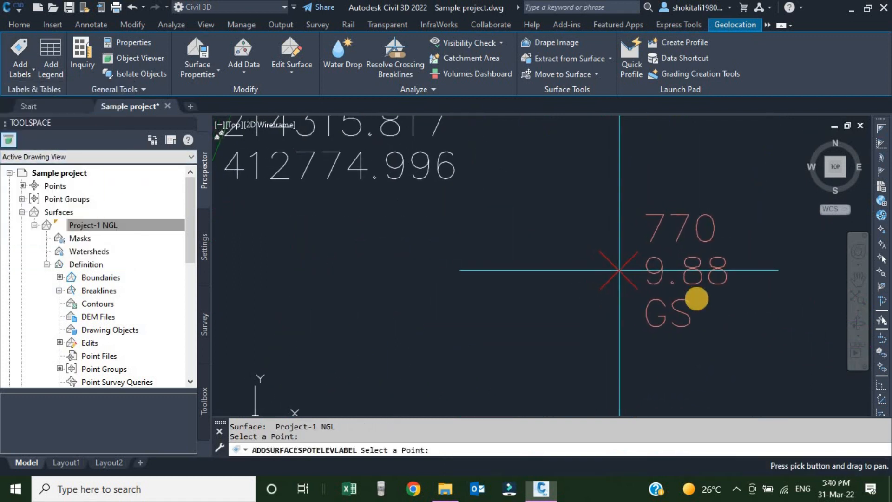
scroll(700, 283, "up", 1)
key("Escape")
key("Escape")
- Examine the elevation on the spot label between points 751 and 770 against the elevations of the neighbouring points
scroll(701, 283, "down", 3)
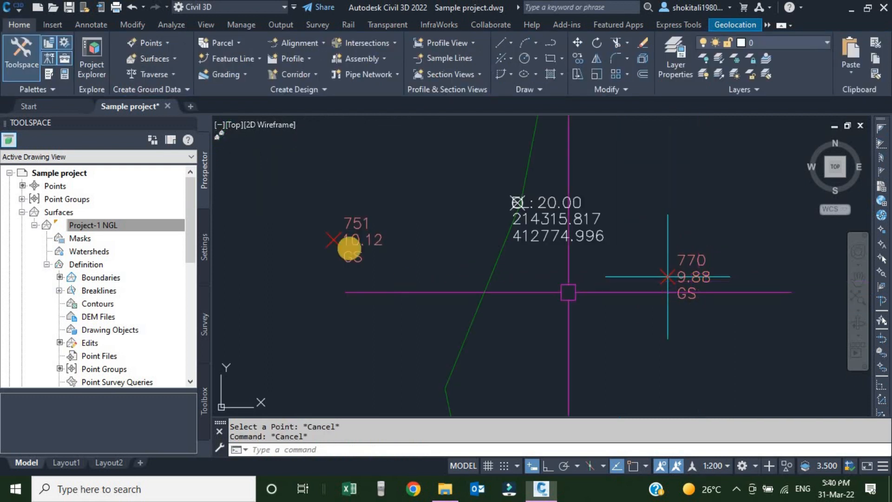
scroll(363, 246, "up", 4)
scroll(488, 209, "down", 2)
scroll(464, 191, "up", 4)
scroll(557, 195, "down", 1)
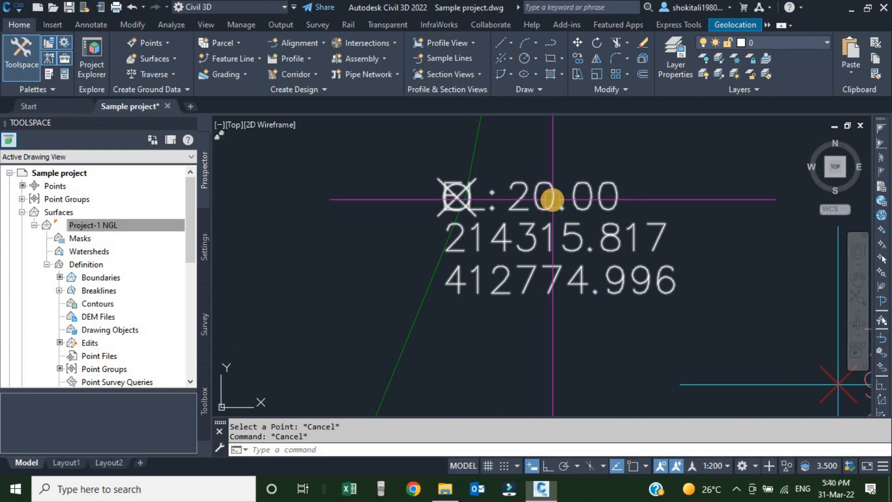
scroll(558, 200, "down", 2)
scroll(538, 259, "down", 3)
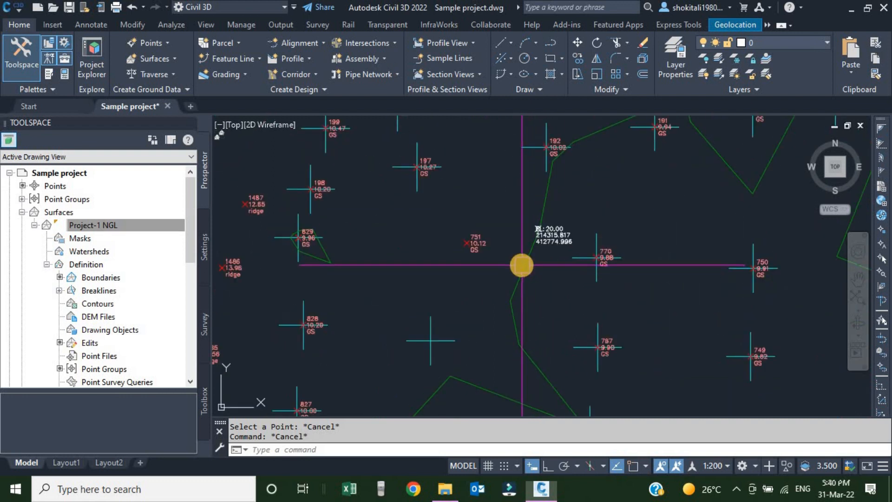
scroll(518, 279, "down", 3)
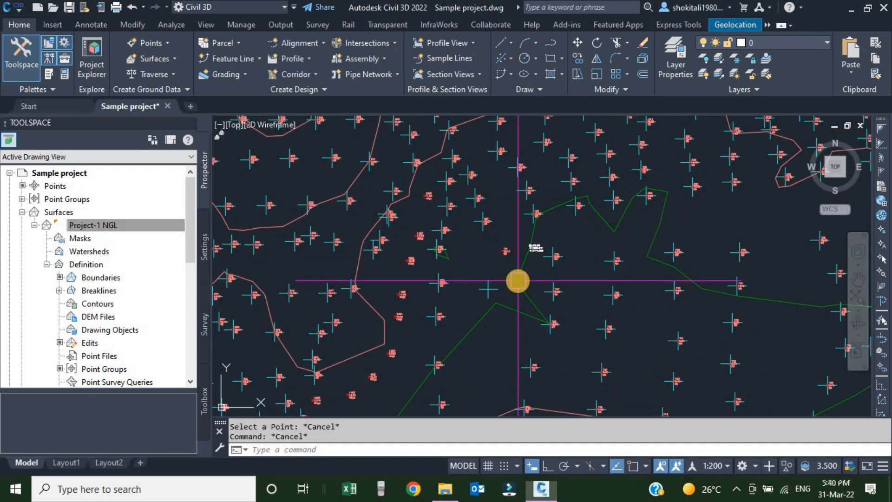
- Use Raise/Lower Surface to add -10 to all elevations of Project-1 NGL, deselect the surface and check the spot elevation label
left_click(518, 281)
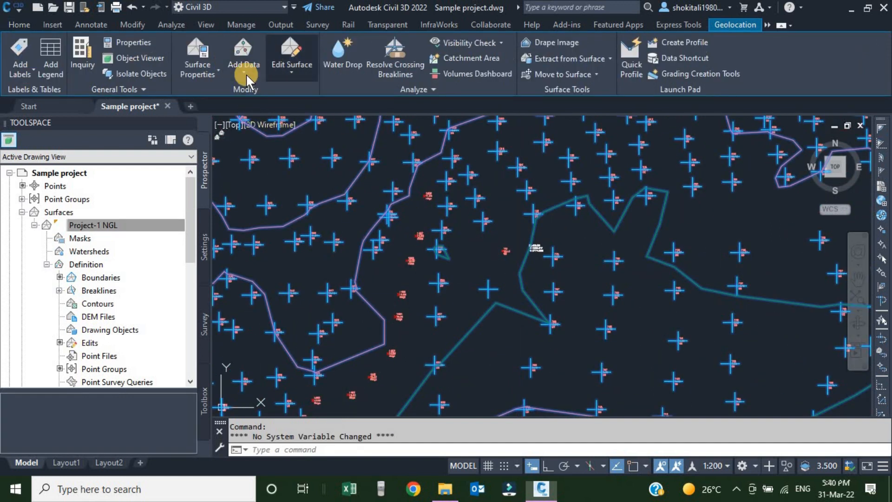
left_click(245, 74)
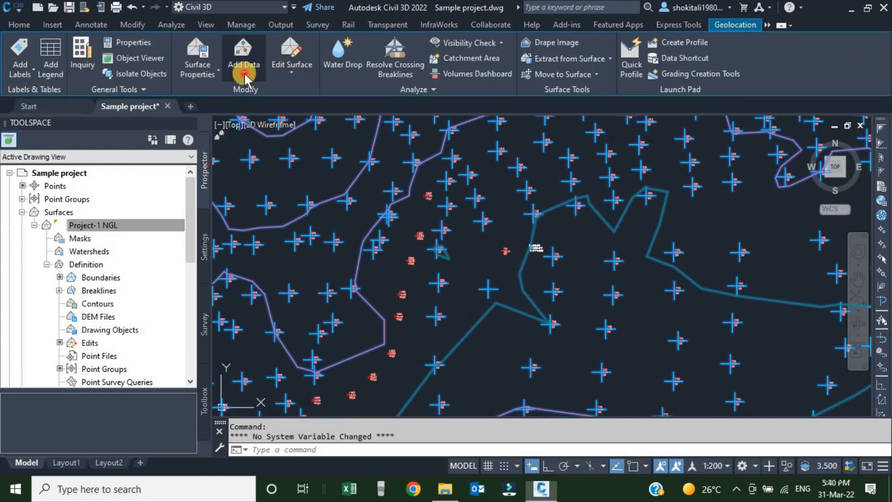
left_click(293, 66)
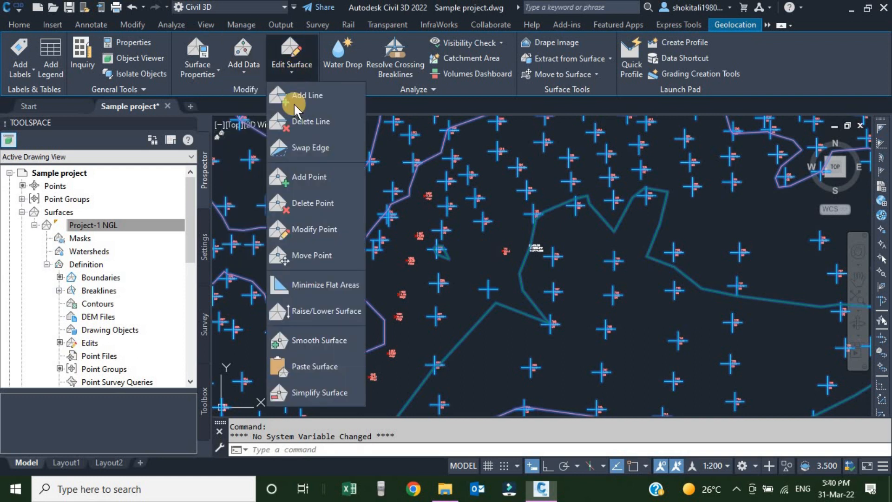
left_click(323, 309)
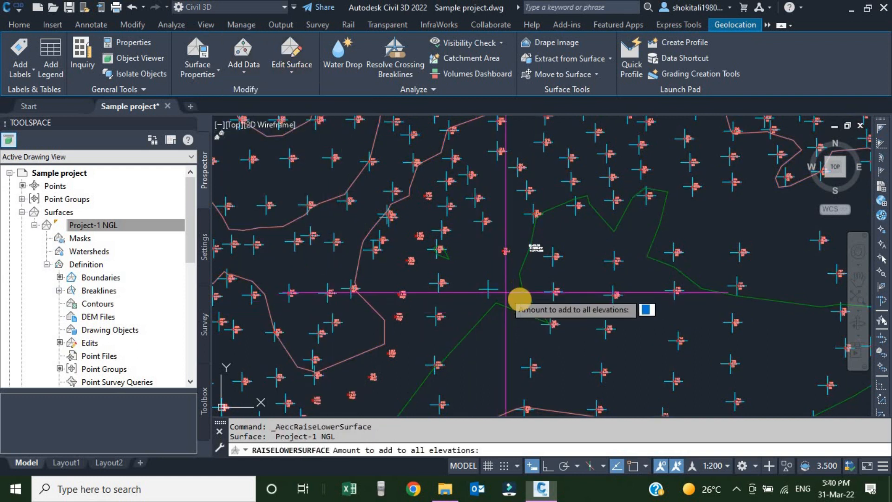
scroll(547, 305, "down", 5)
scroll(548, 305, "up", 8)
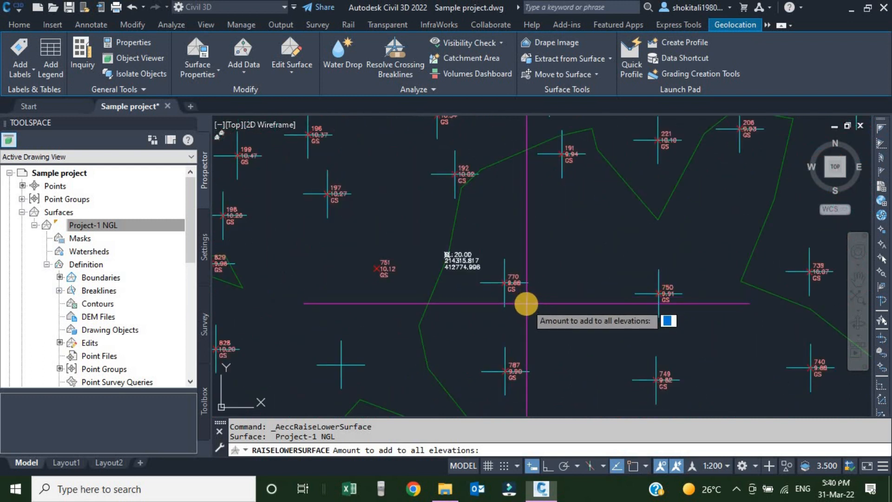
type("-10")
key("Return")
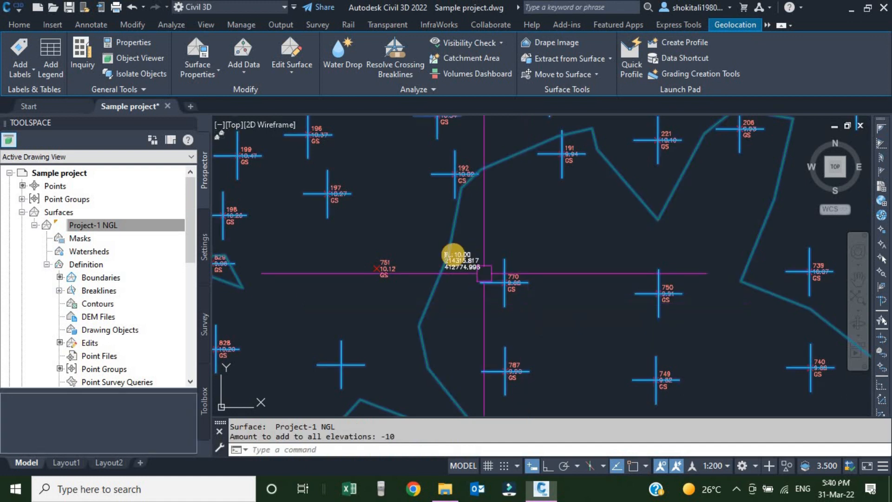
scroll(453, 255, "up", 5)
key("Escape")
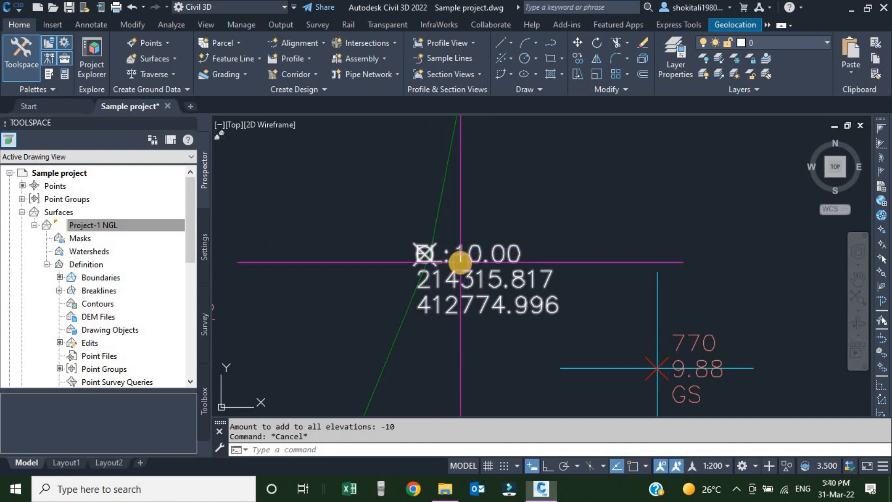
scroll(460, 262, "down", 4)
scroll(441, 193, "up", 4)
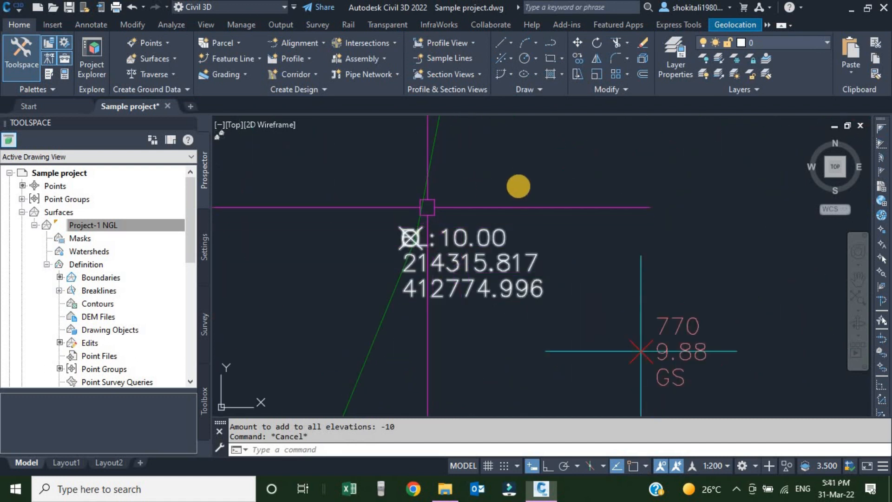
- Start the Smooth Surface edit on the Project-1 NGL surface
scroll(487, 239, "down", 2)
scroll(487, 239, "up", 3)
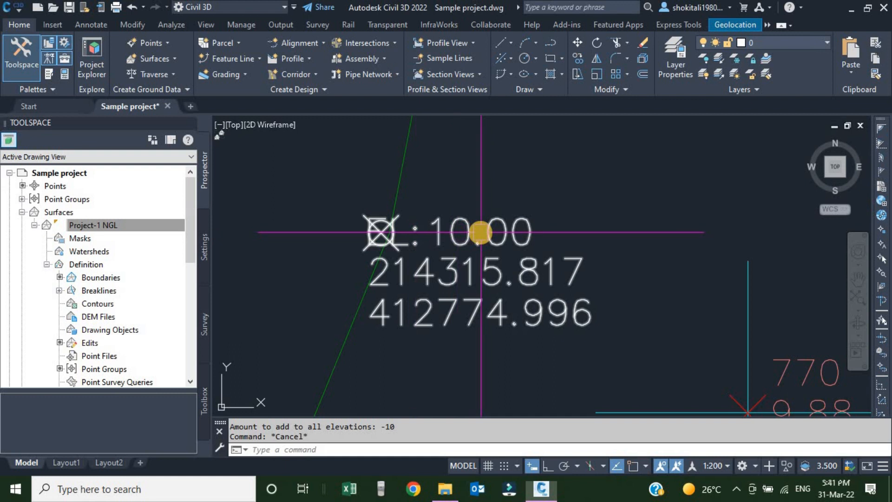
scroll(480, 231, "down", 5)
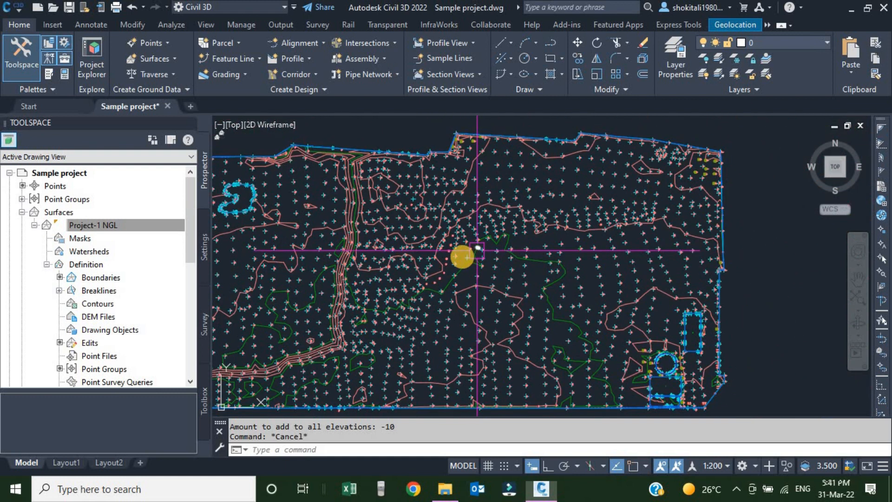
scroll(477, 250, "up", 5)
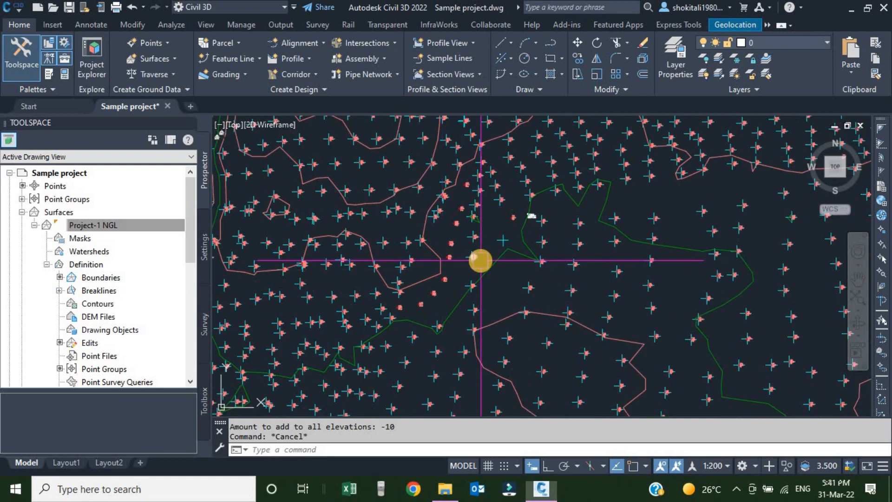
scroll(481, 261, "down", 5)
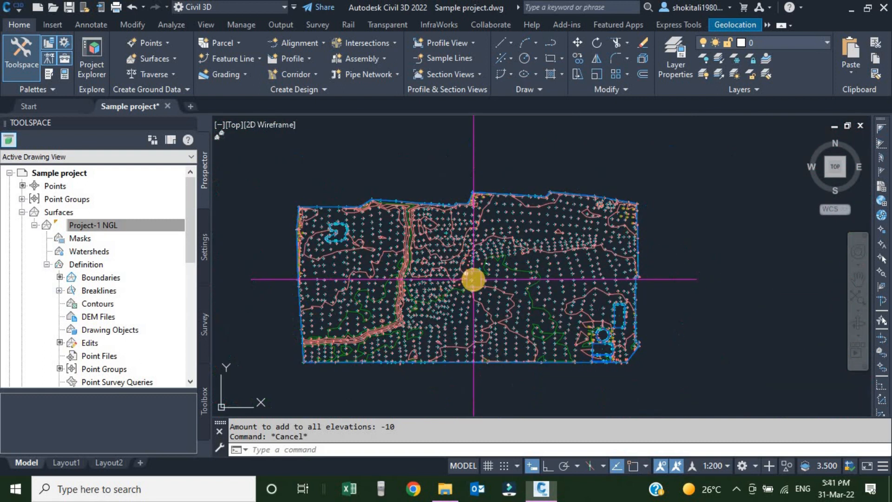
scroll(390, 246, "up", 5)
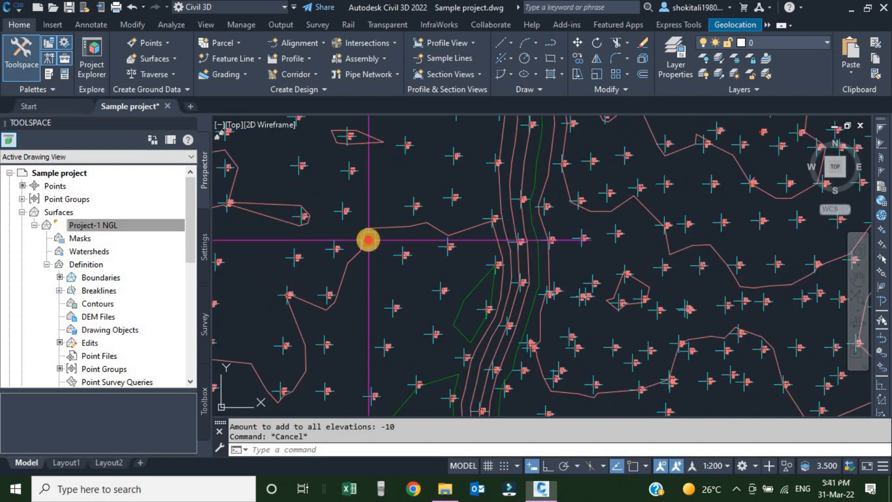
left_click(369, 240)
left_click(288, 69)
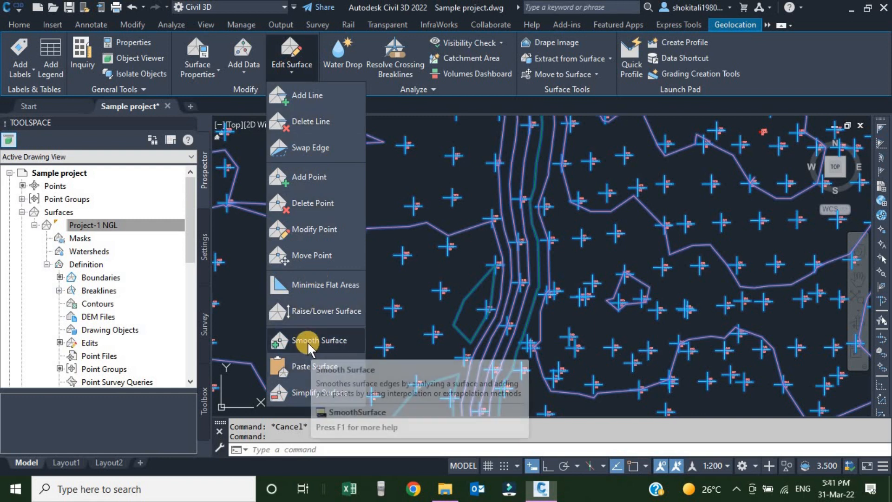
left_click(322, 341)
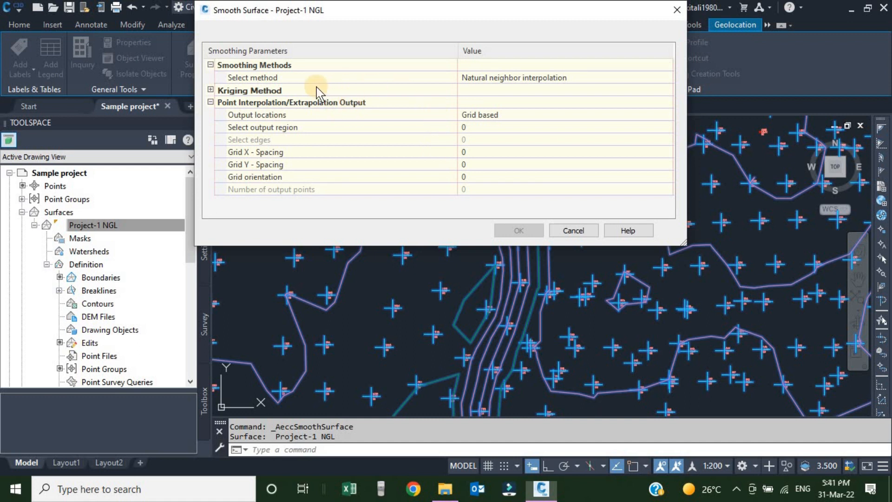
left_click_drag(367, 9, 207, 73)
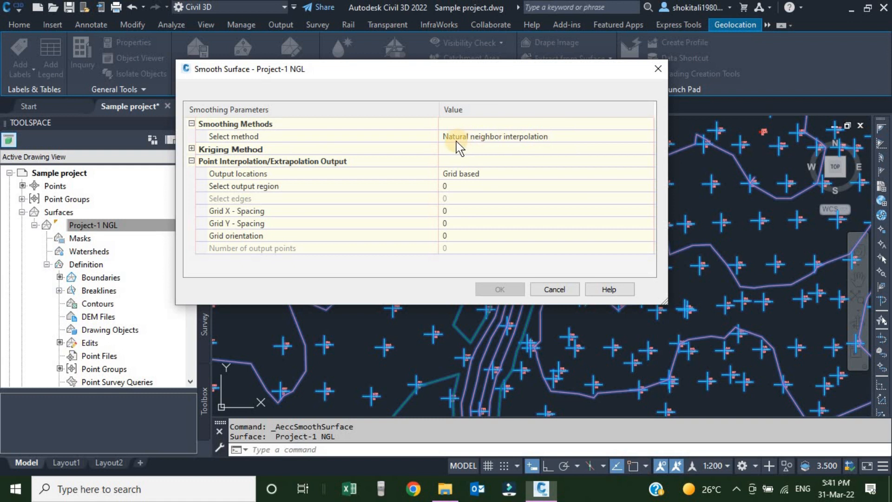
- Examine the available smoothing methods, Natural neighbor interpolation and Kriging
left_click(577, 137)
left_click(577, 138)
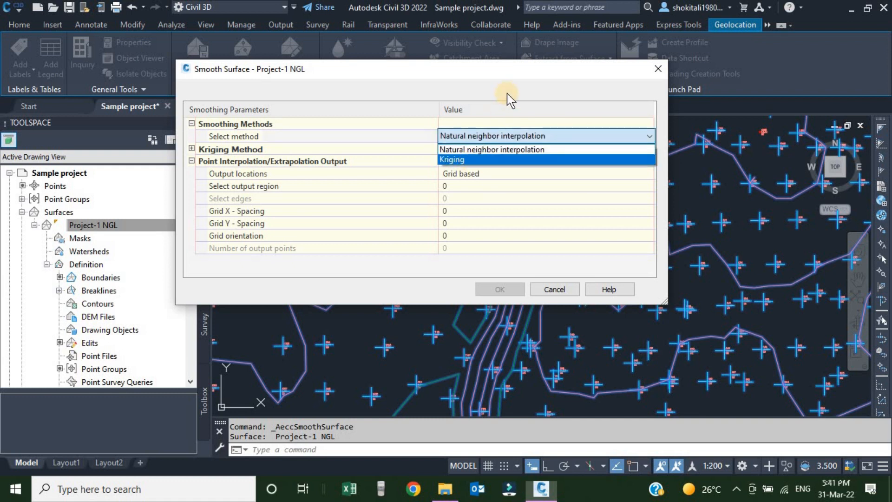
left_click(481, 148)
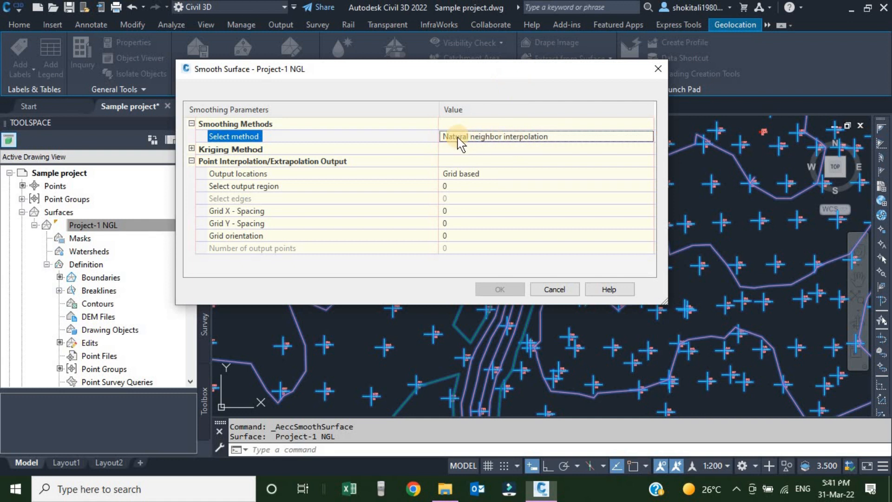
left_click(550, 138)
left_click(550, 138)
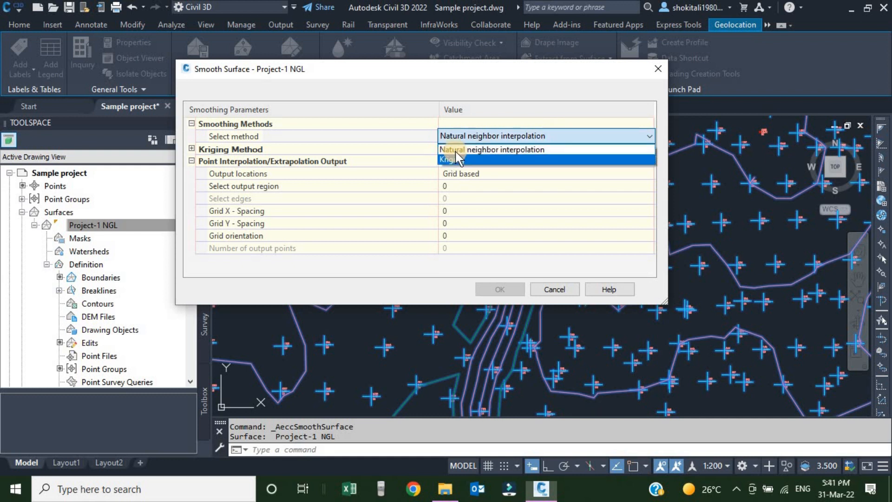
left_click(510, 97)
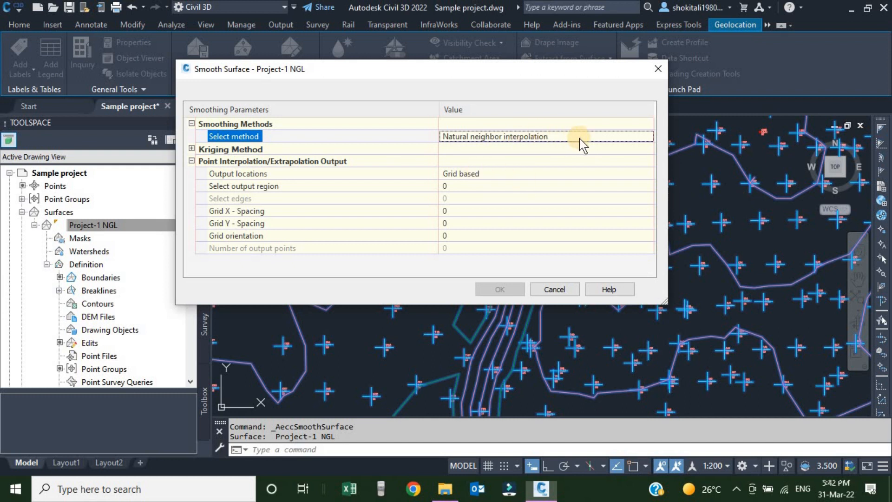
left_click(534, 137)
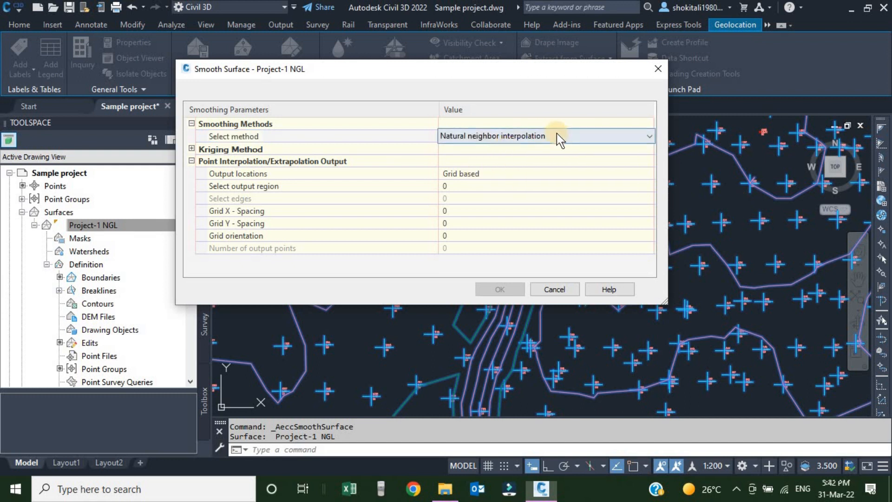
left_click(575, 135)
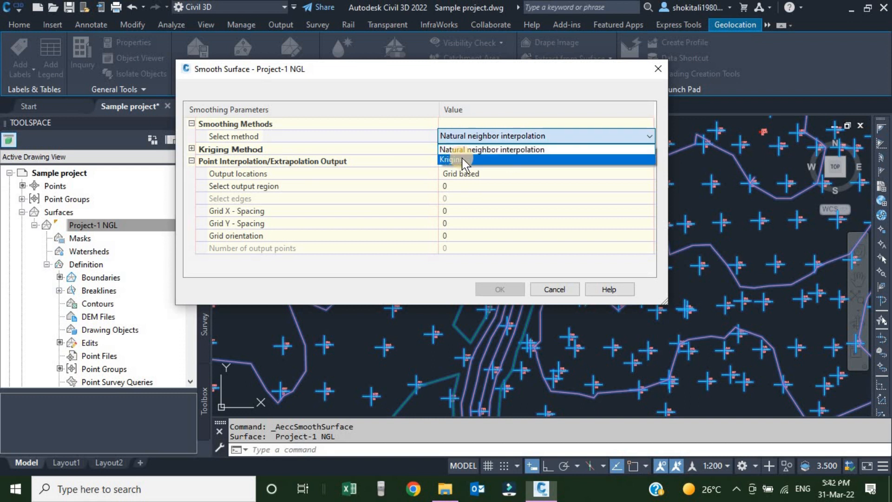
left_click(462, 158)
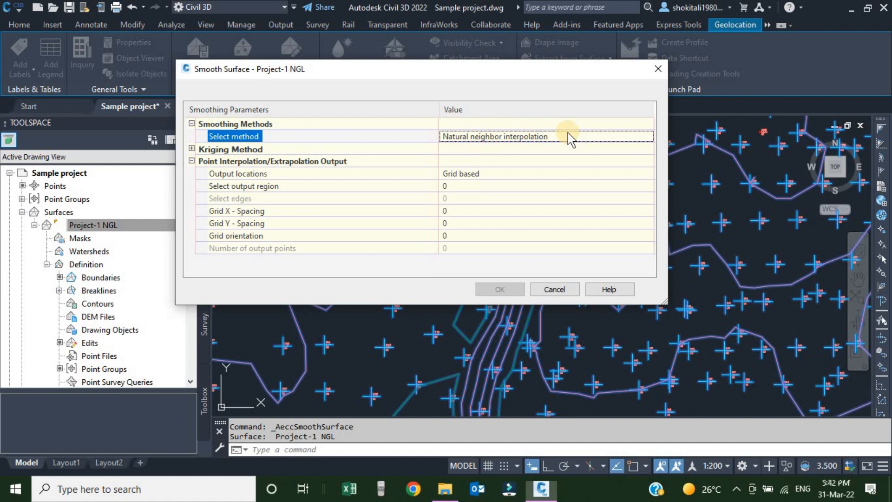
left_click(599, 140)
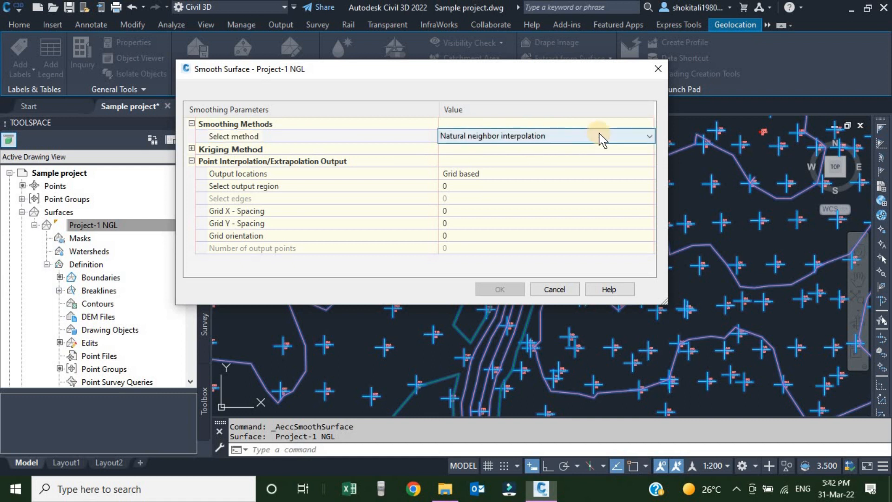
left_click(599, 140)
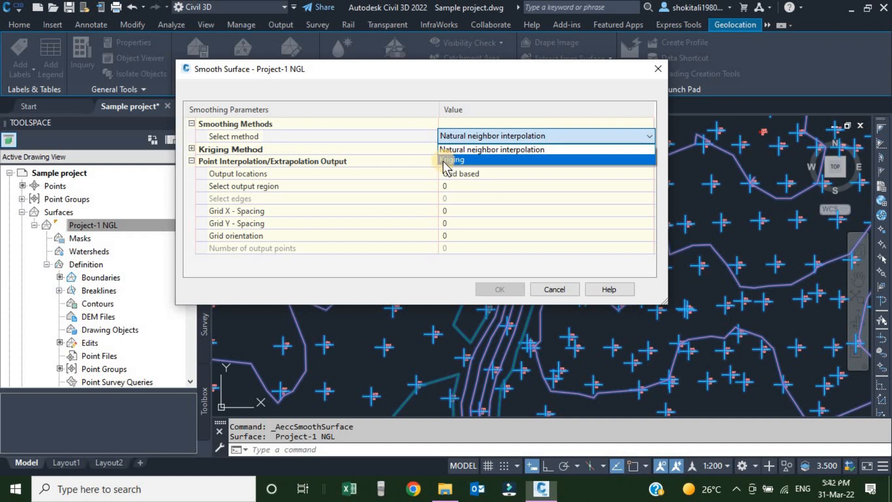
left_click(450, 159)
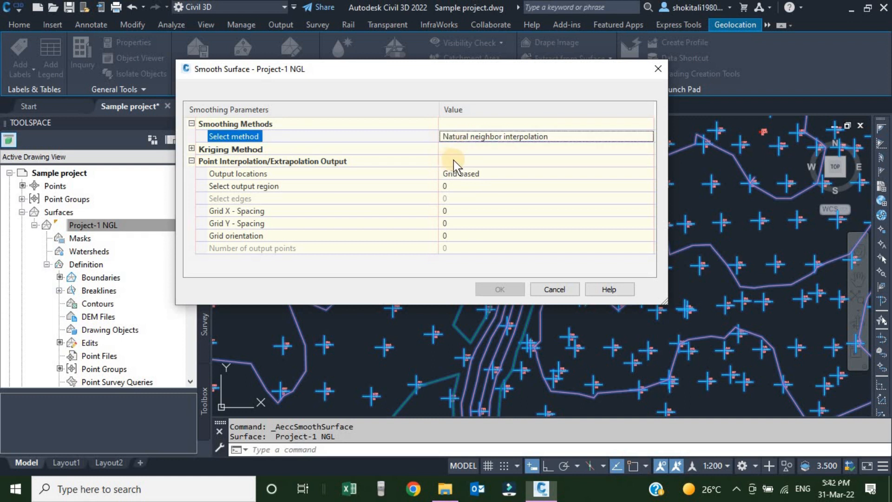
- Set the smoothing method to Natural neighbor interpolation and the output locations to Grid based
left_click(532, 137)
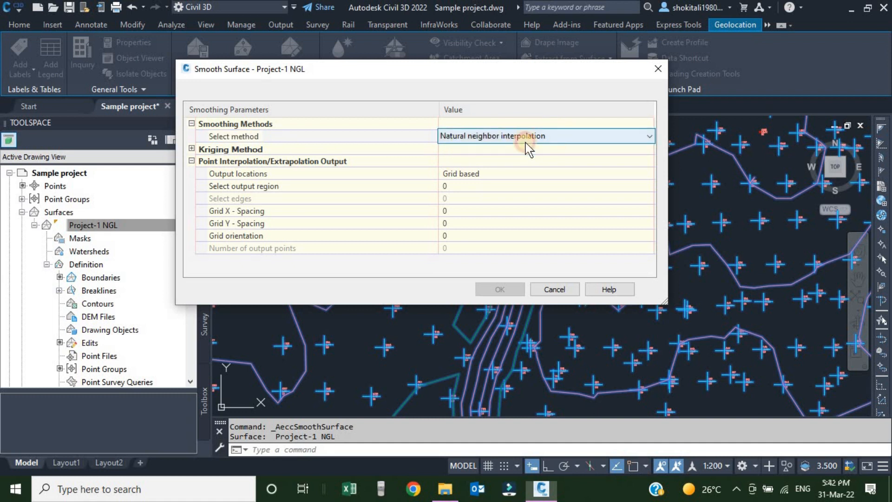
left_click(528, 137)
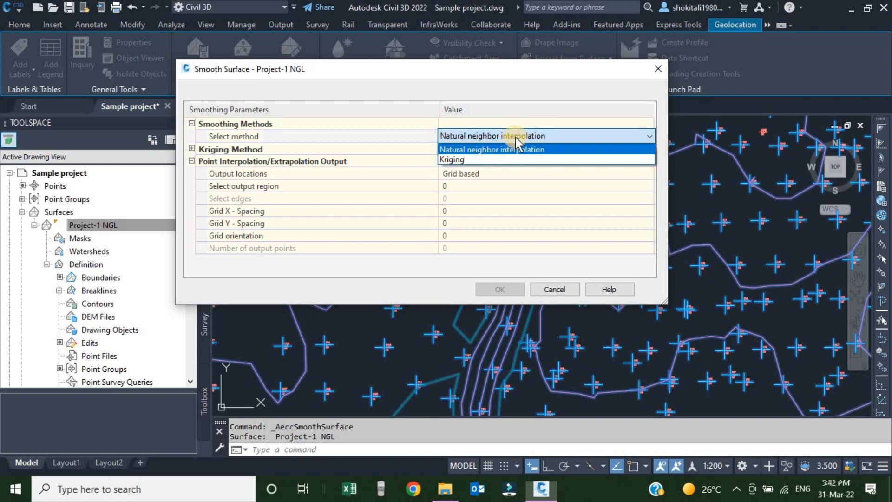
left_click(447, 150)
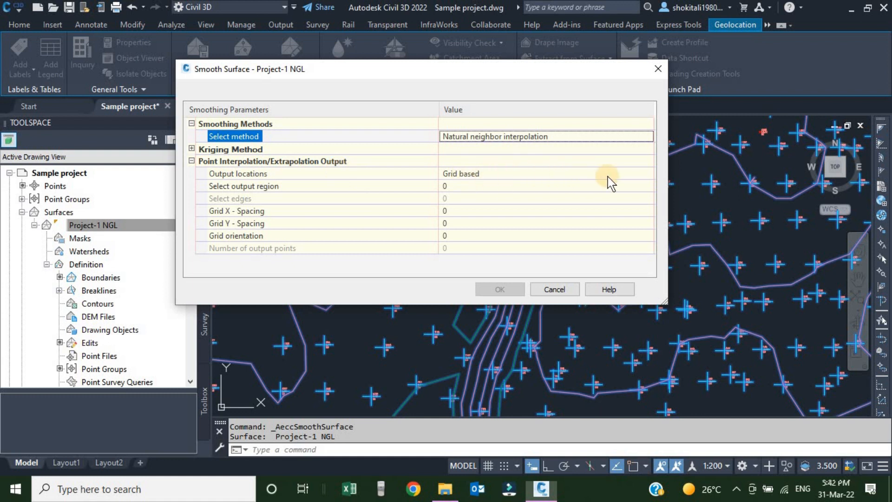
left_click(628, 175)
left_click(628, 175)
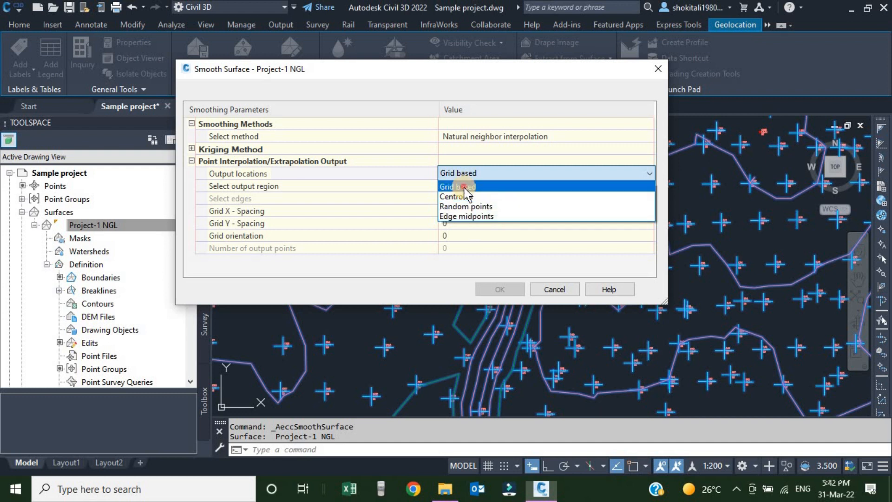
left_click(465, 188)
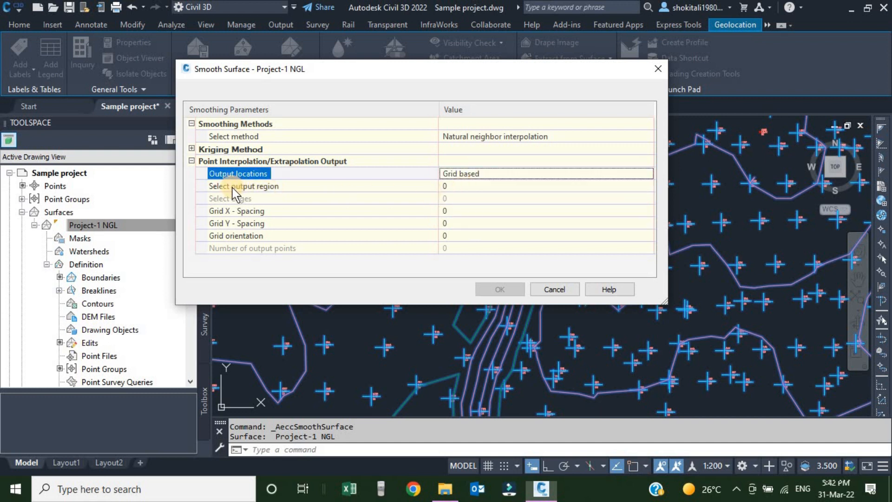
- Define a rectangular output region covering the northeastern part of the surface, from outside its northeast corner to inside the site
left_click(473, 186)
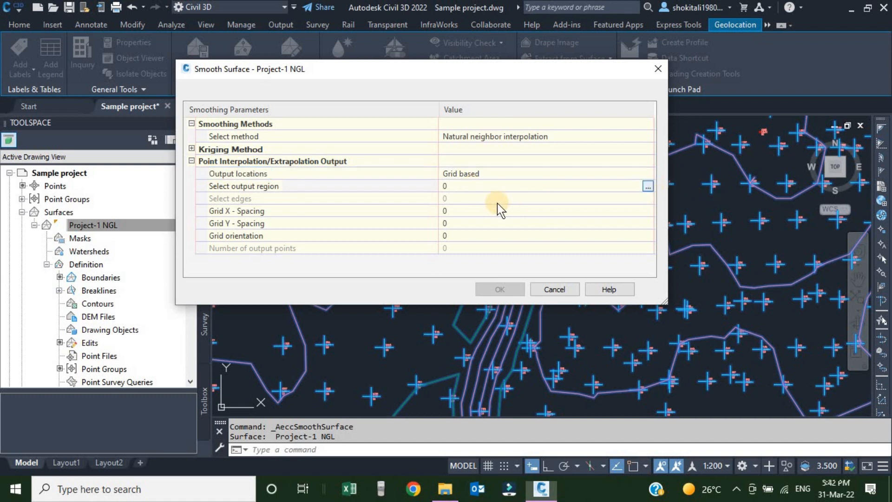
left_click(648, 186)
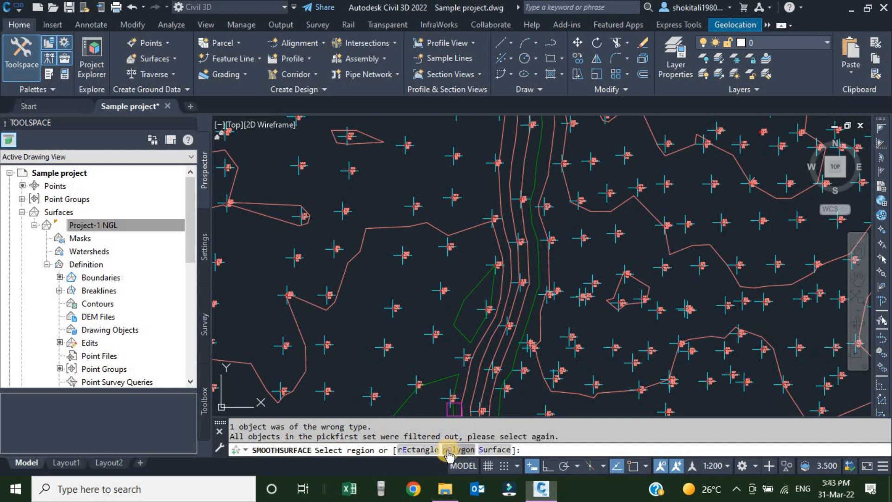
left_click(413, 450)
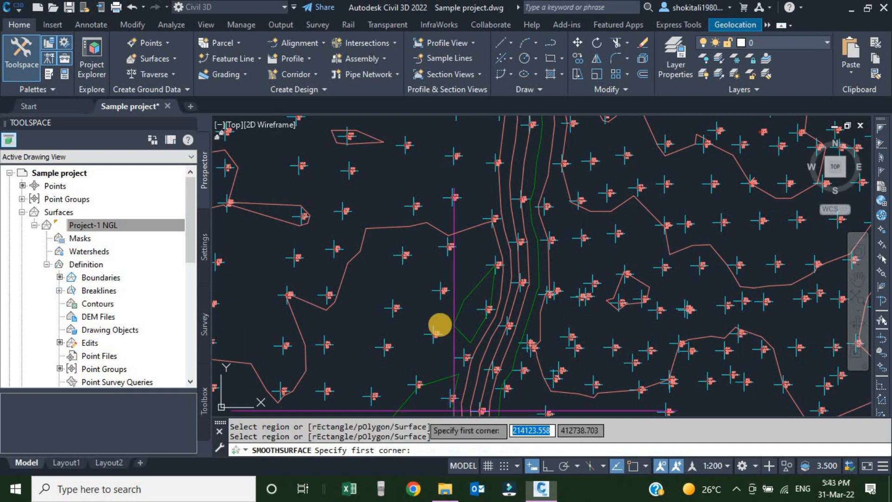
scroll(460, 330, "down", 5)
scroll(587, 305, "up", 5)
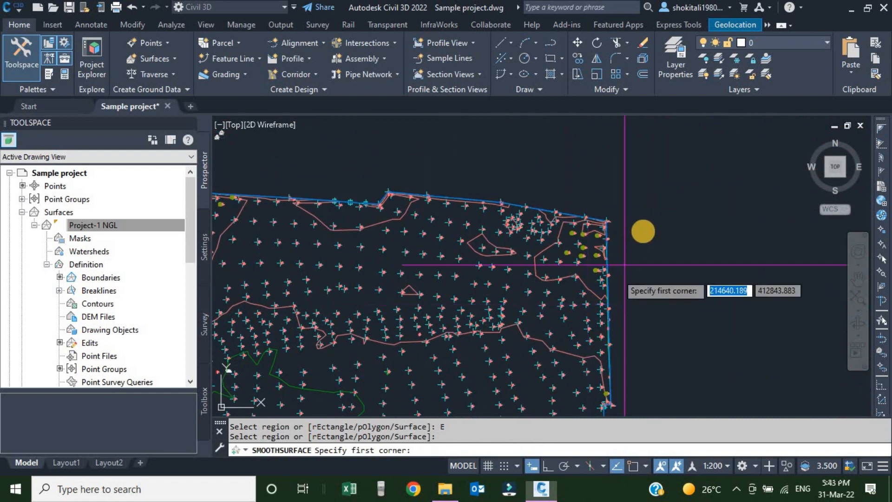
scroll(646, 183, "down", 2)
left_click(650, 174)
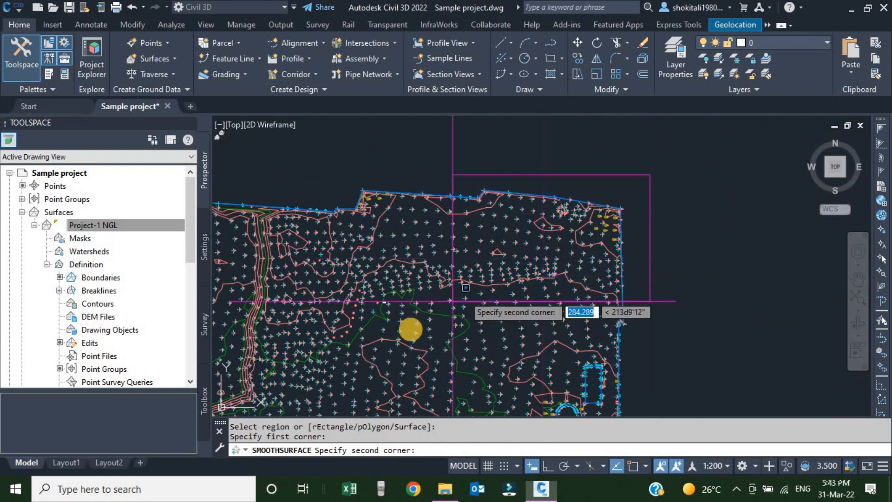
left_click(389, 362)
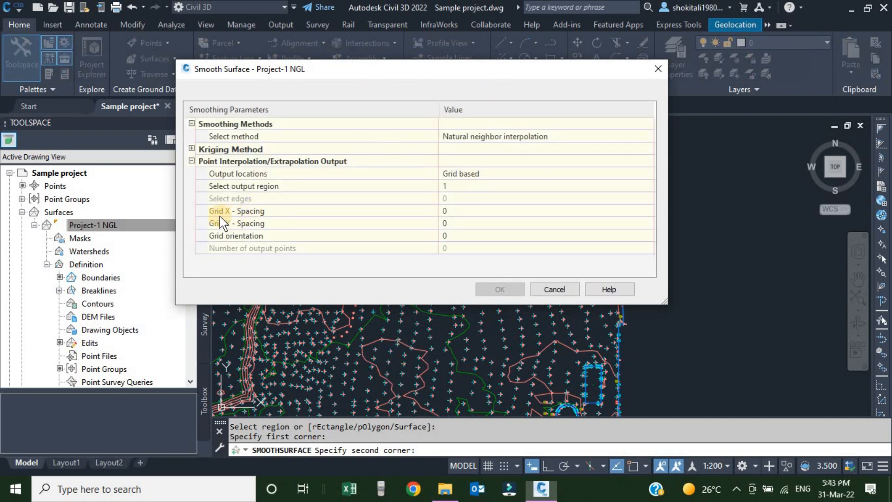
- Set the Grid X and Grid Y spacing to 10 and apply the smoothing
left_click(458, 212)
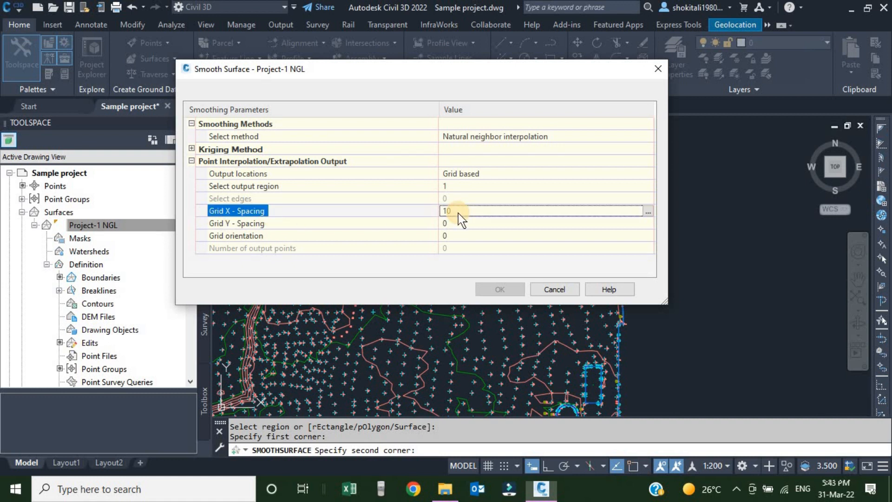
left_click(456, 223)
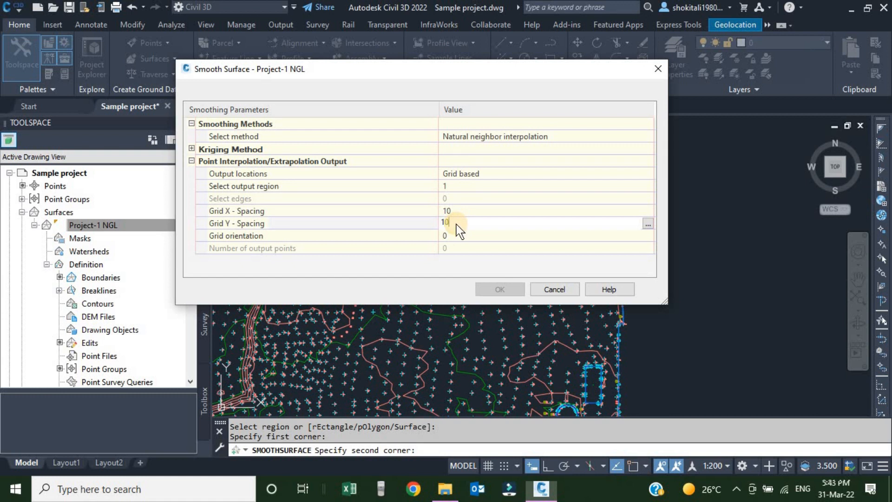
key("Return")
left_click(501, 290)
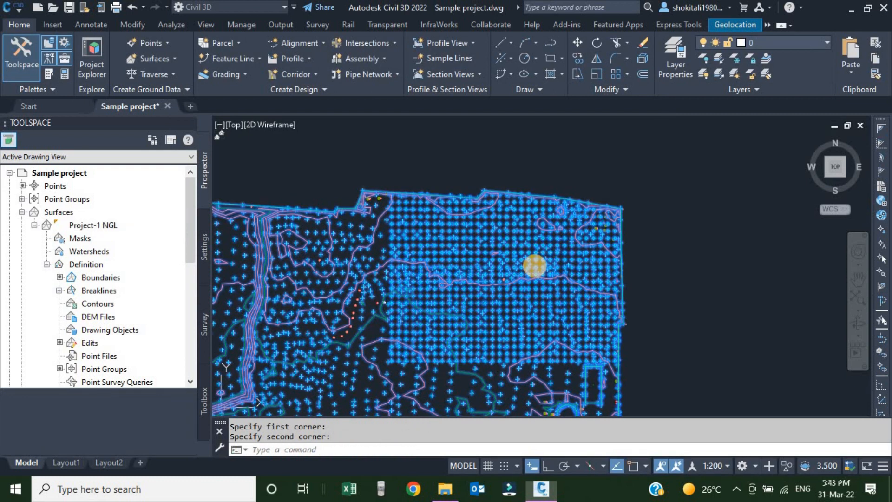
- Deselect the surface and examine the interpolated grid points and contours in the smoothed region
left_click(525, 263)
scroll(425, 248, "up", 3)
key("Escape")
key("Escape")
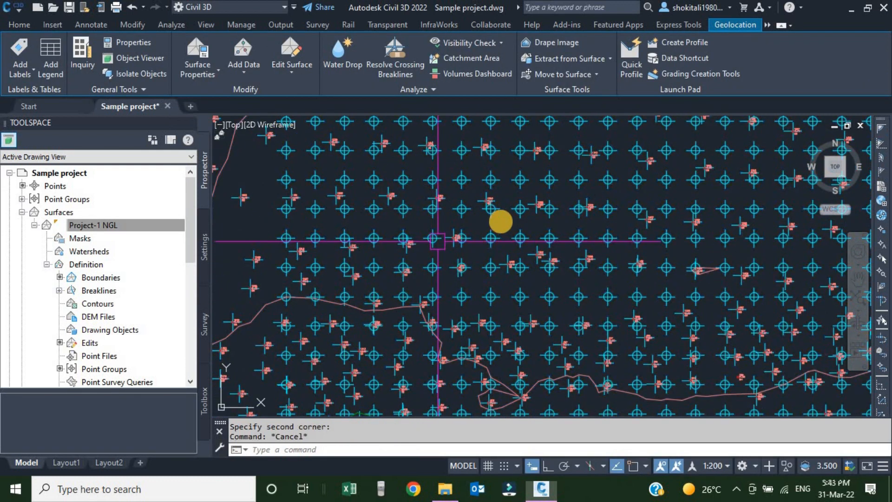
scroll(534, 242, "down", 3)
scroll(519, 251, "up", 5)
scroll(506, 261, "down", 5)
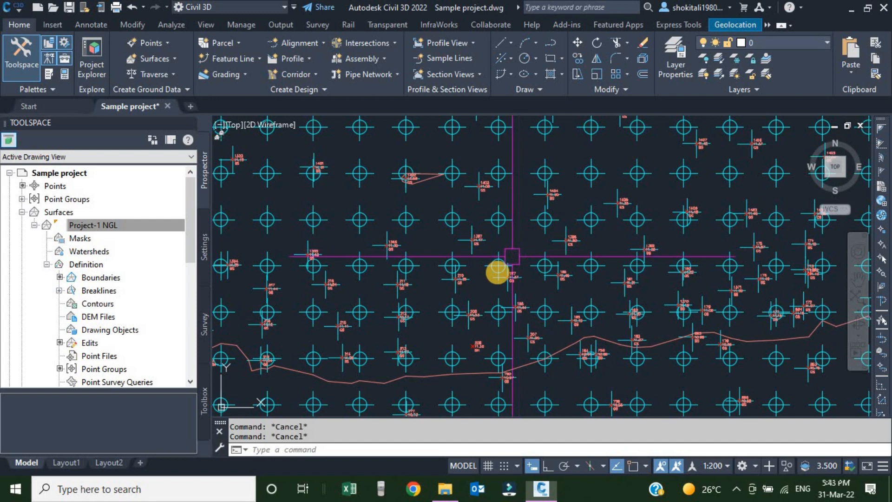
scroll(406, 246, "up", 3)
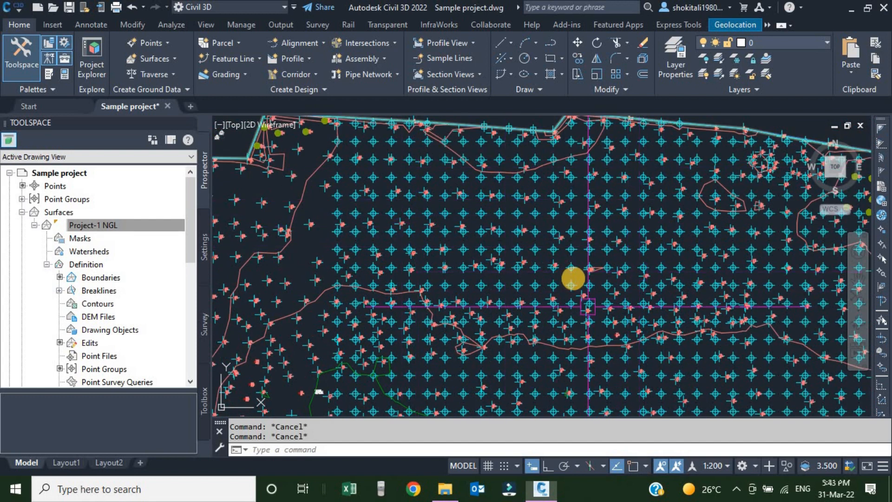
- Turn on the display of Triangles in plan view in the Project-1 NGL surface style and apply it to the surface
scroll(569, 281, "up", 2)
scroll(464, 274, "up", 2)
scroll(449, 246, "up", 6)
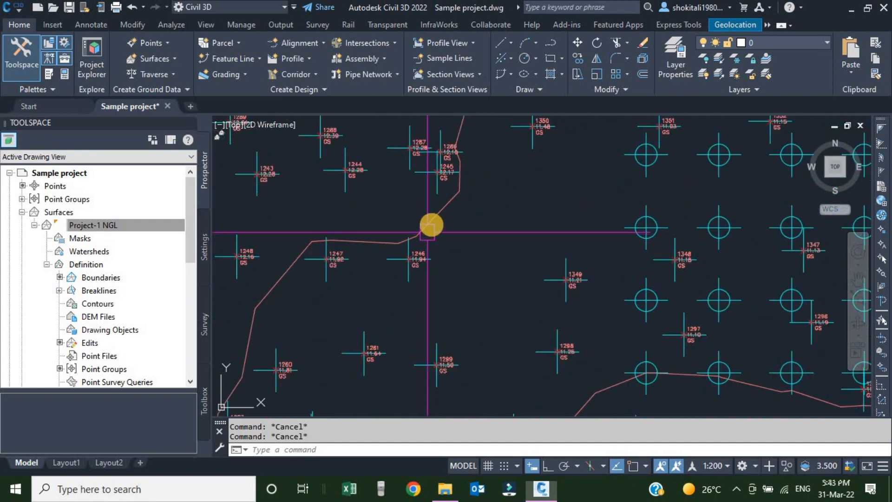
left_click(449, 244)
right_click(433, 226)
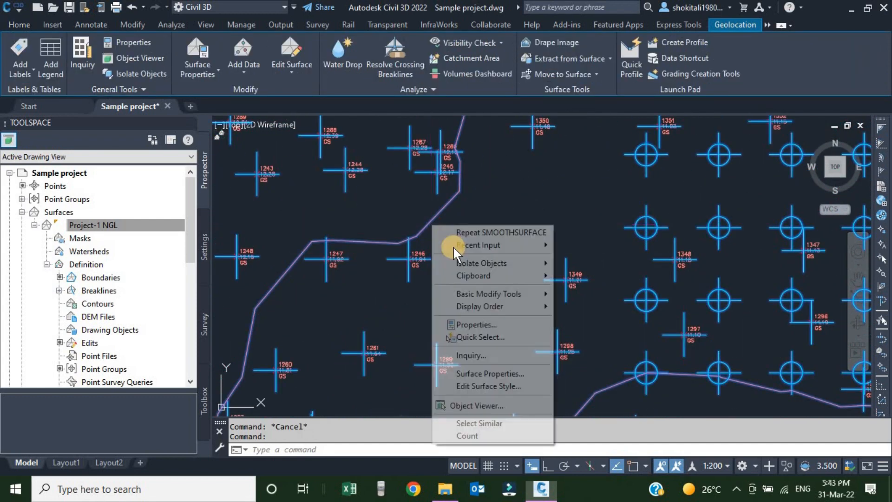
left_click(486, 373)
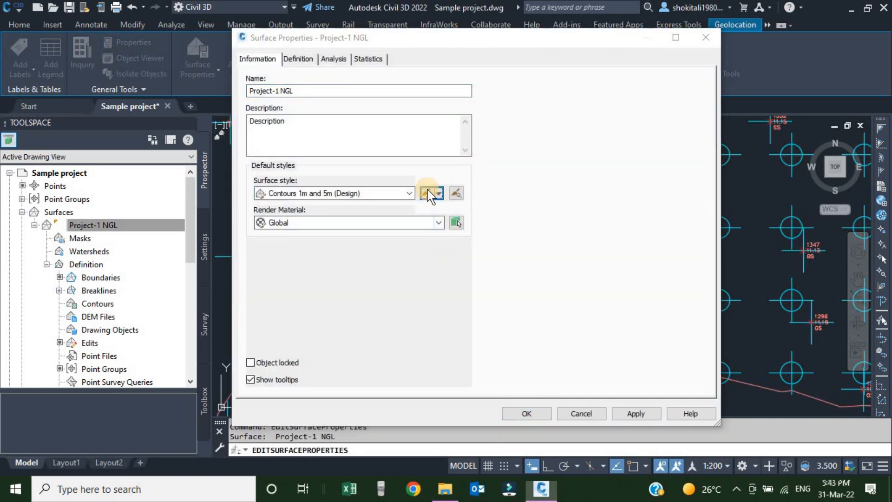
left_click(426, 193)
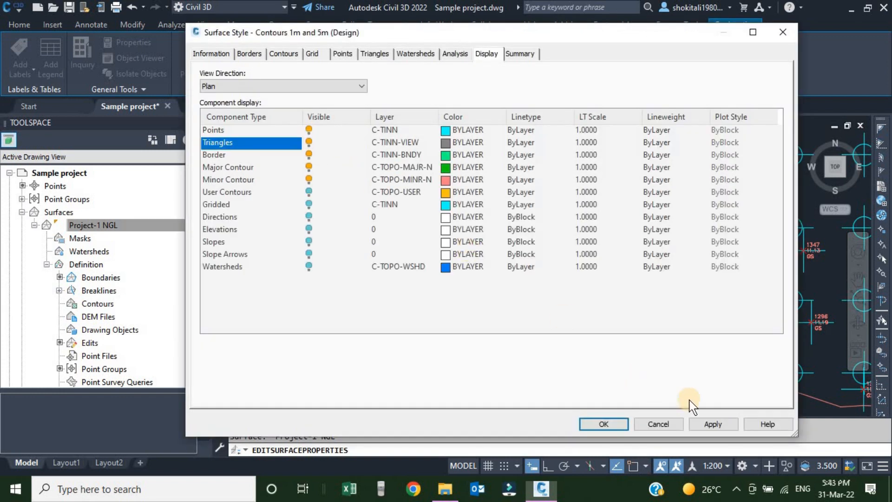
left_click(608, 425)
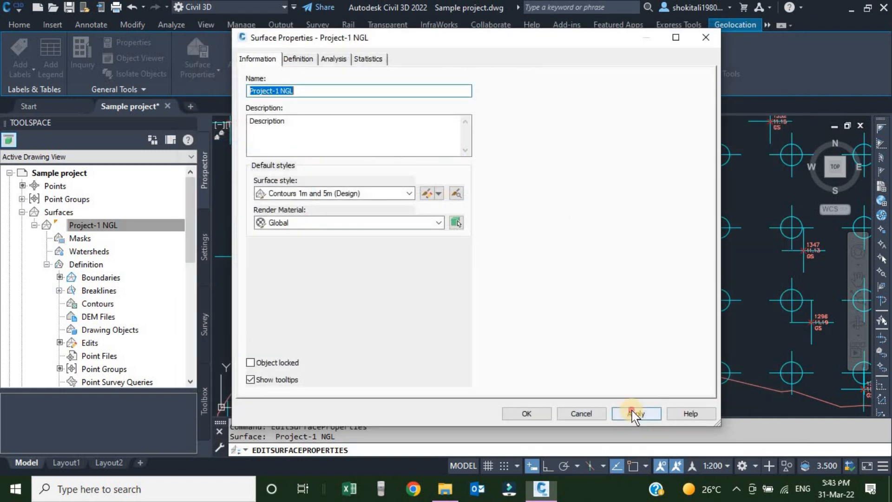
left_click(527, 413)
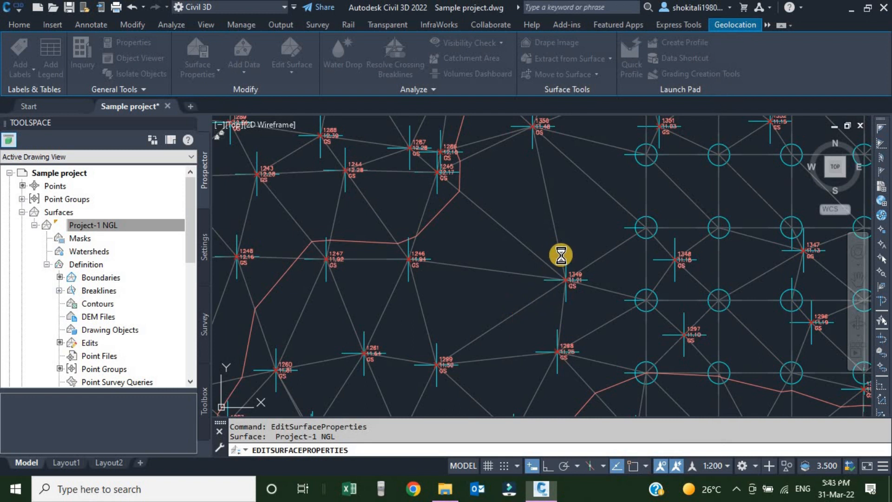
- Examine the triangulation around the interpolated grid points and compare it with the unsmoothed parts of the surface
scroll(516, 292, "down", 10)
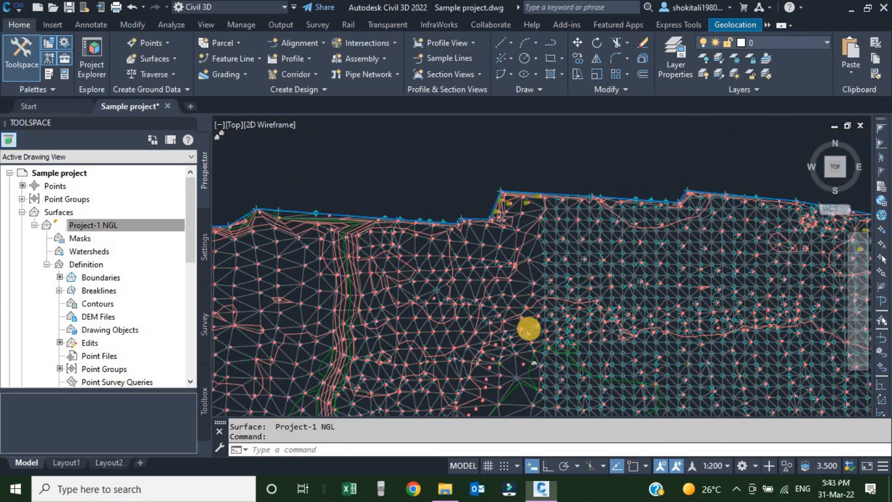
scroll(496, 279, "up", 8)
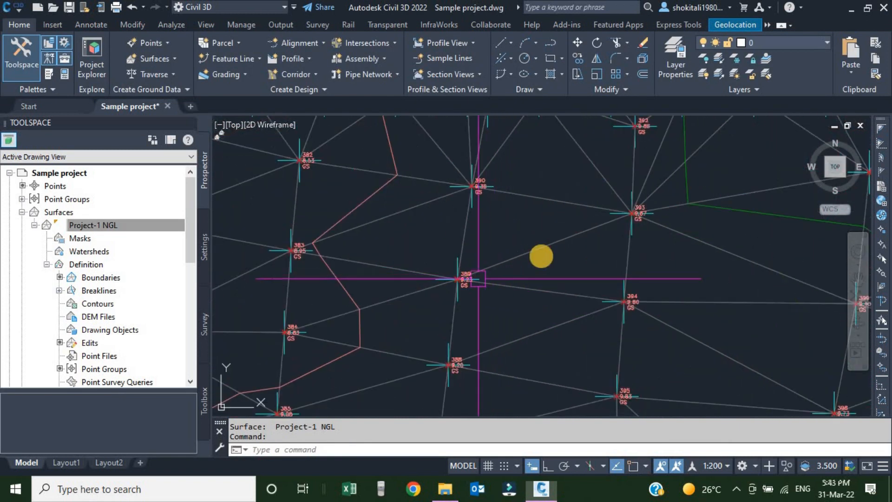
scroll(632, 212, "down", 5)
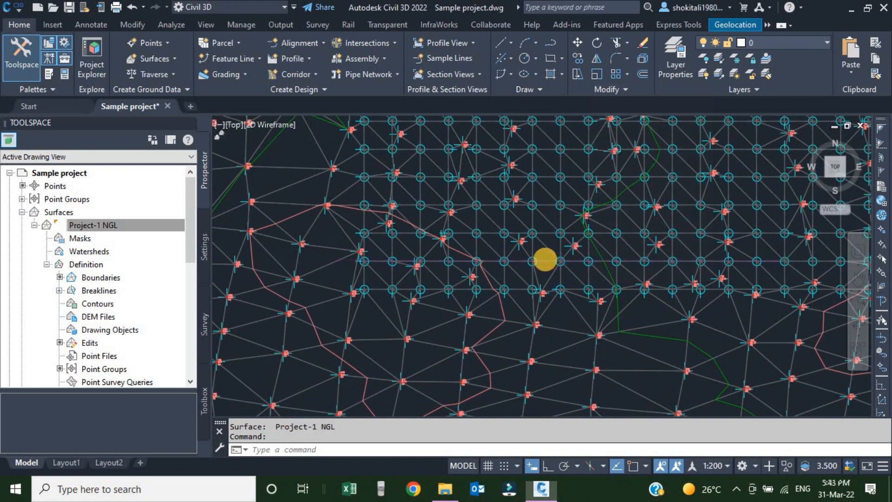
scroll(543, 257, "up", 5)
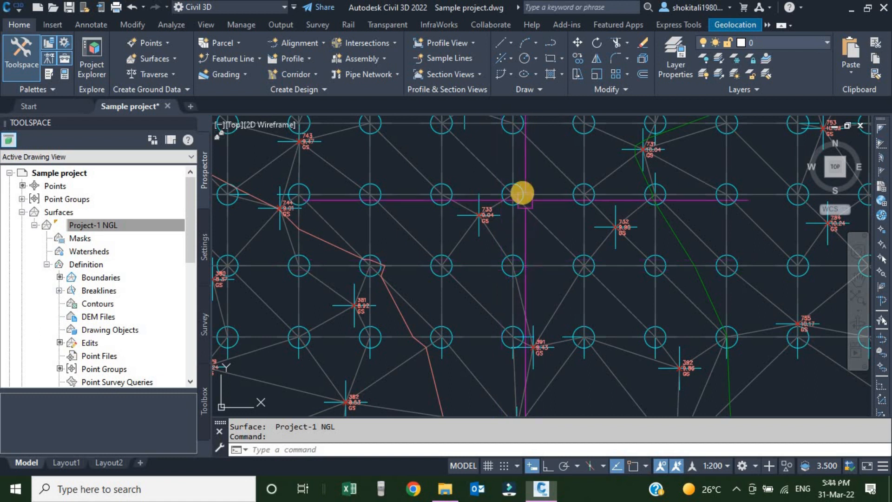
scroll(625, 287, "down", 5)
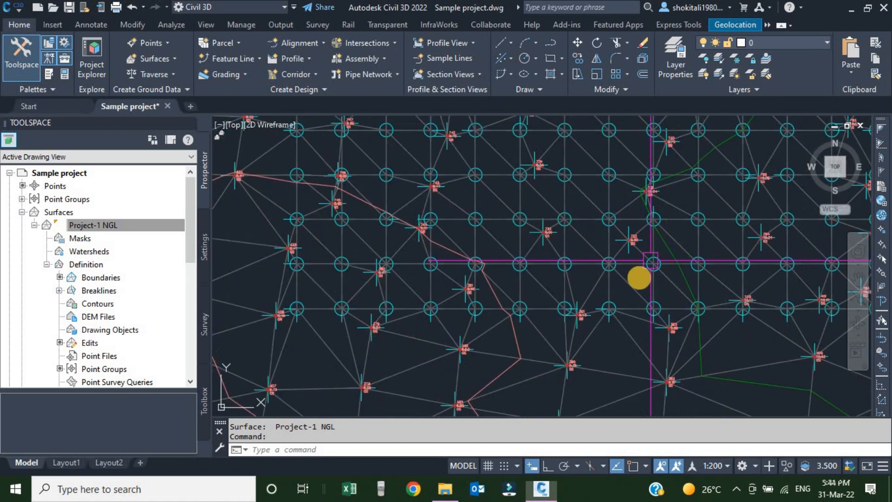
scroll(478, 255, "down", 2)
scroll(466, 233, "up", 6)
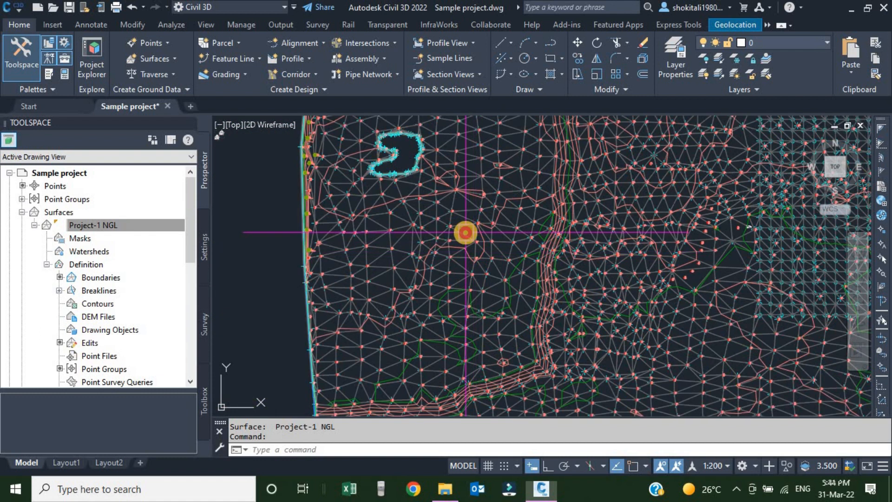
- Start another Smooth Surface edit on Project-1 NGL with the output locations set to Random points
left_click(466, 231)
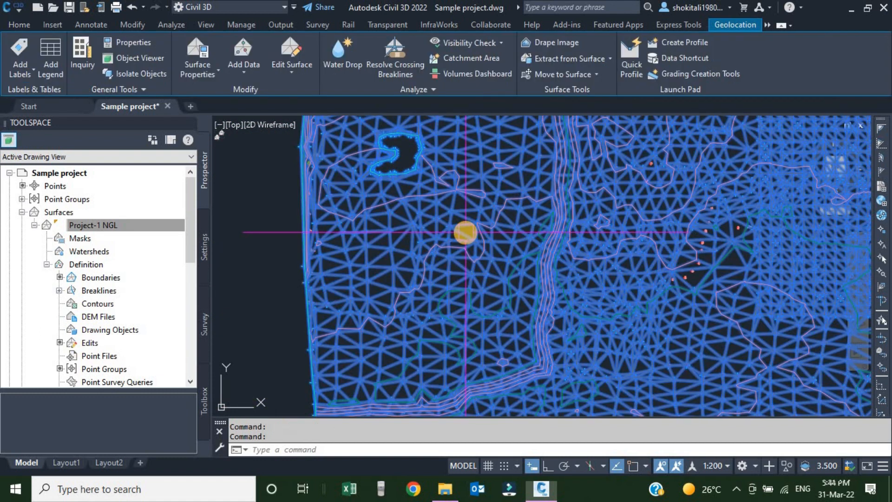
left_click(289, 71)
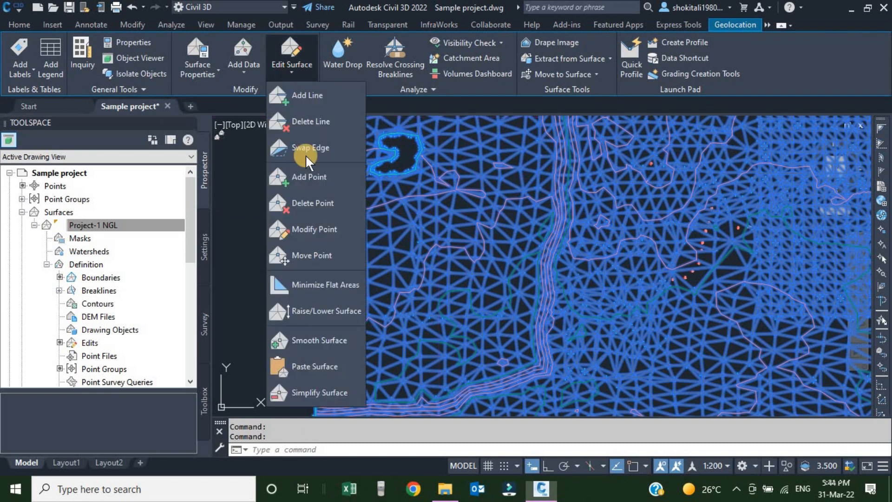
left_click(306, 341)
left_click(524, 272)
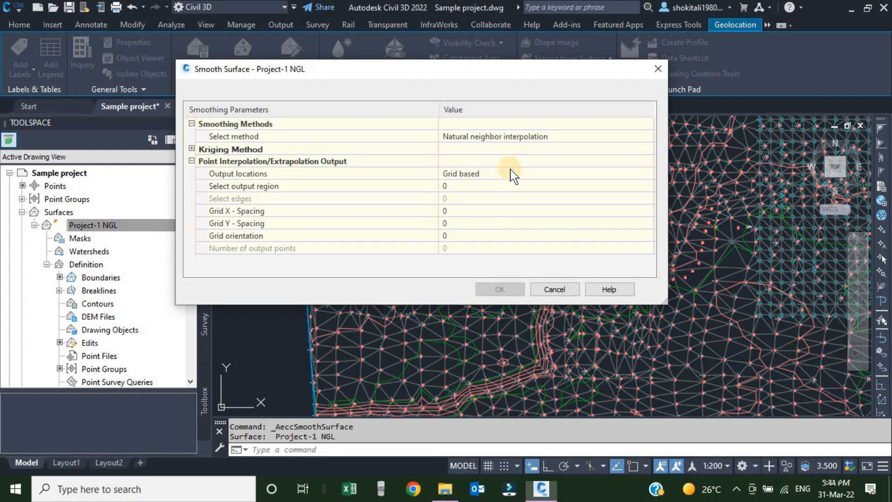
left_click(520, 176)
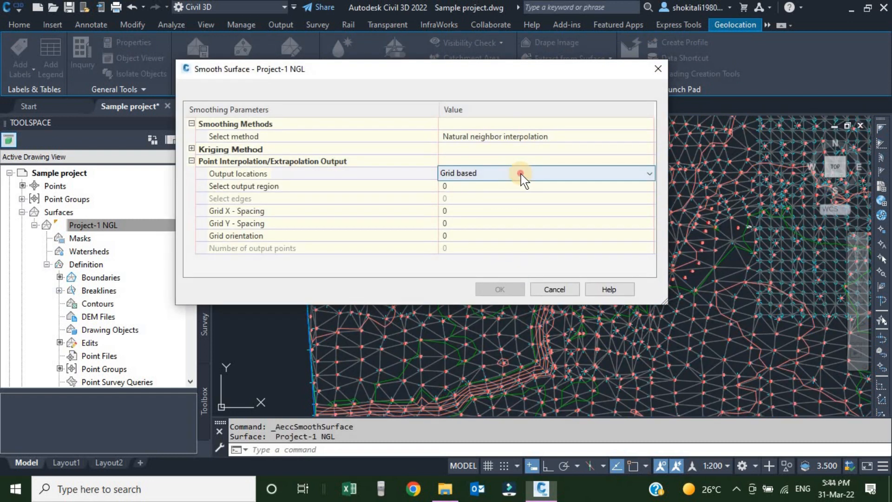
left_click(520, 176)
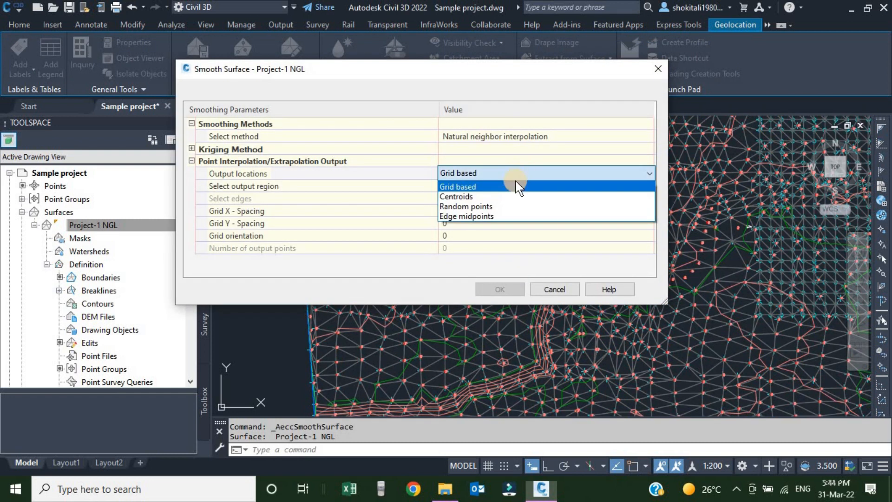
left_click(466, 206)
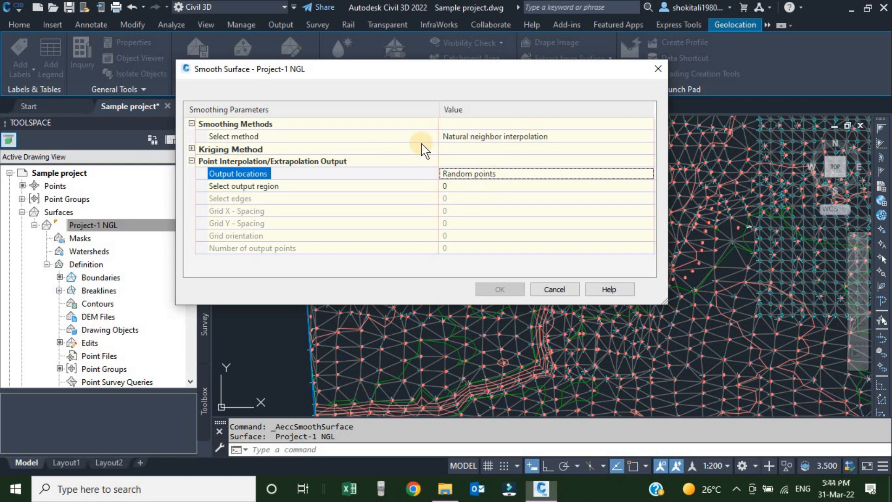
- Set the smoothing method to Kriging and review the semivariogram models, keeping Linear
left_click(649, 136)
left_click(649, 136)
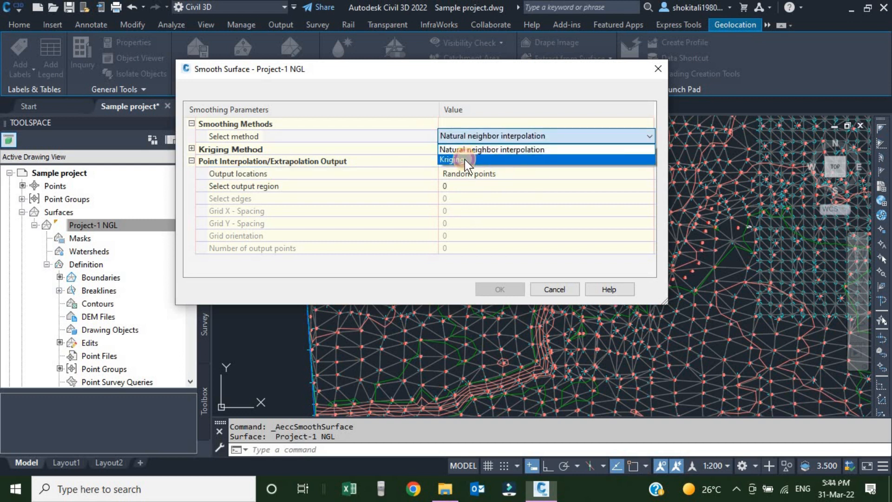
left_click(464, 160)
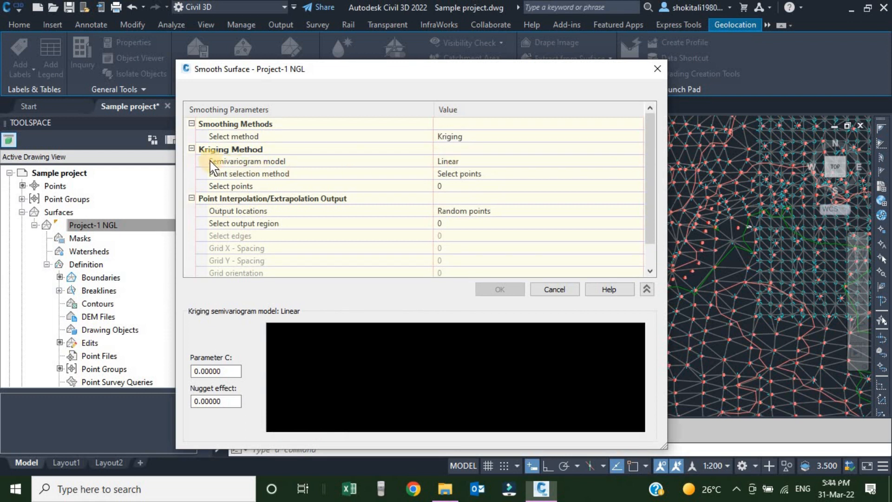
left_click(494, 160)
left_click(492, 161)
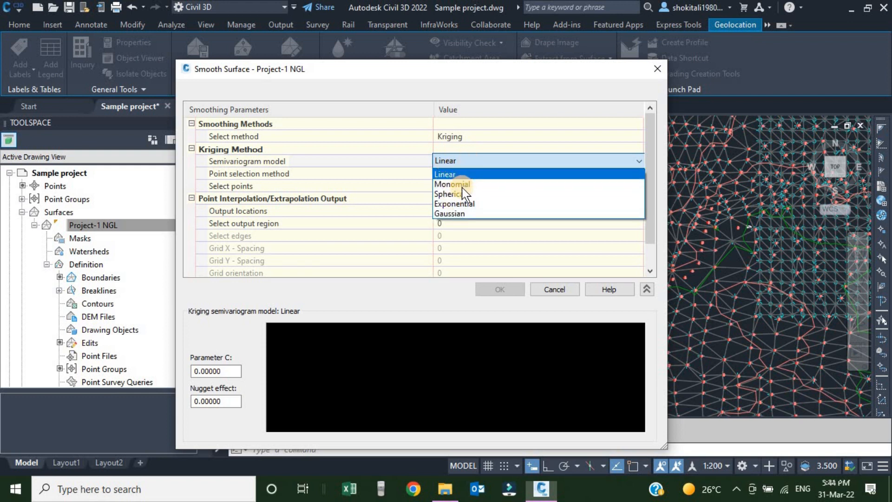
left_click(414, 73)
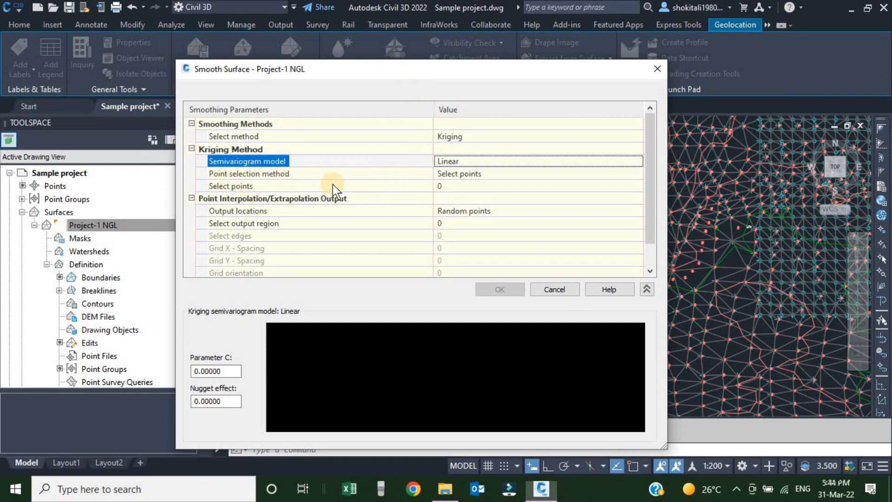
- Set the Kriging point selection method to Random points and enter 5 as the number of points
left_click(499, 174)
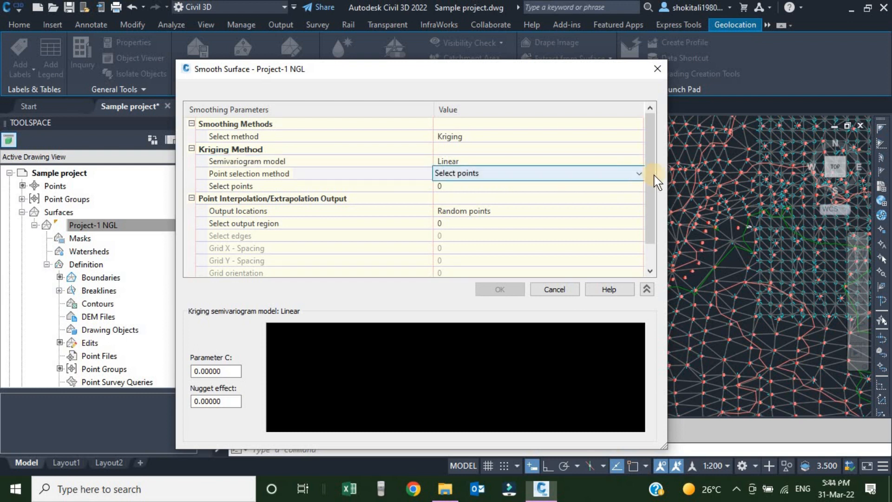
left_click(638, 175)
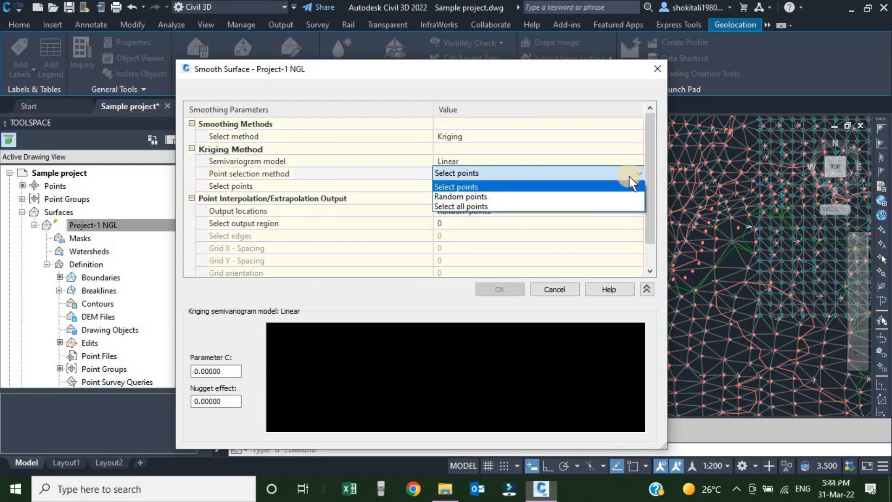
left_click(473, 198)
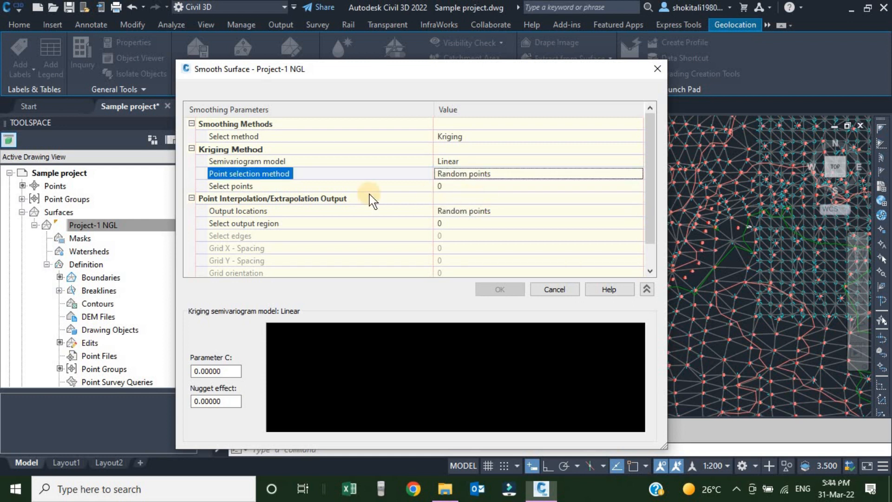
left_click(453, 186)
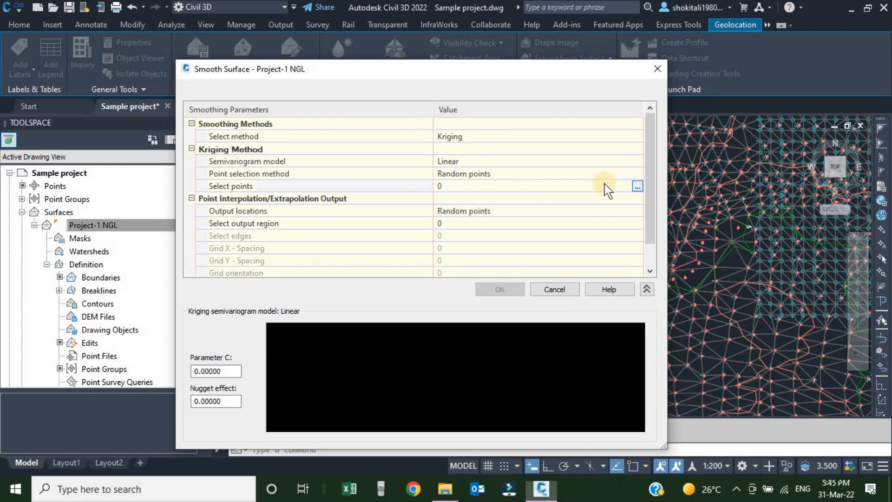
left_click(636, 185)
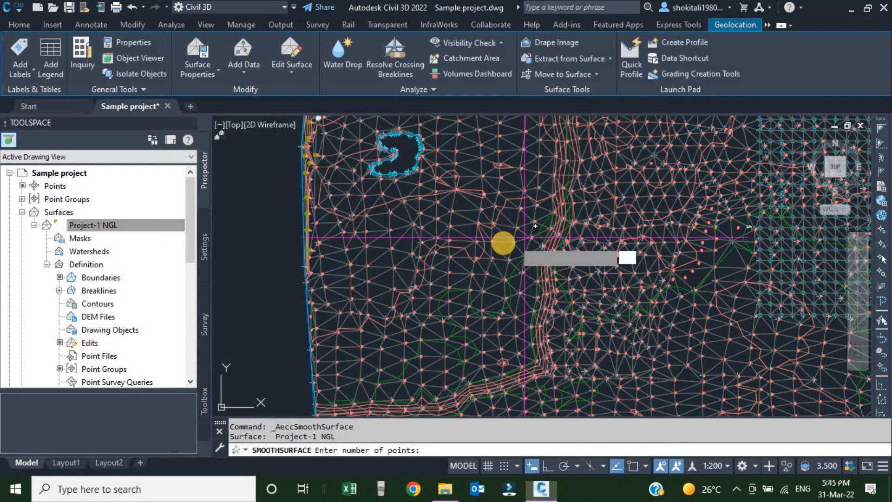
scroll(442, 194, "down", 5)
scroll(428, 232, "up", 3)
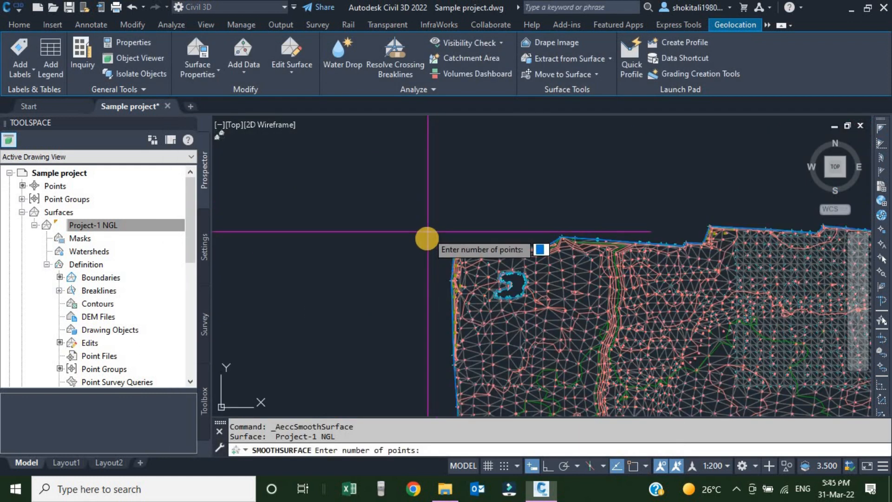
scroll(430, 234, "up", 2)
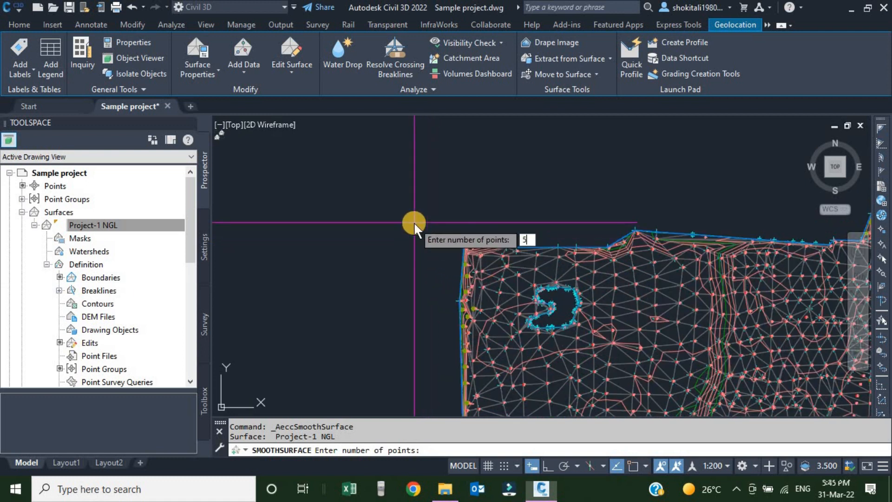
key("Return")
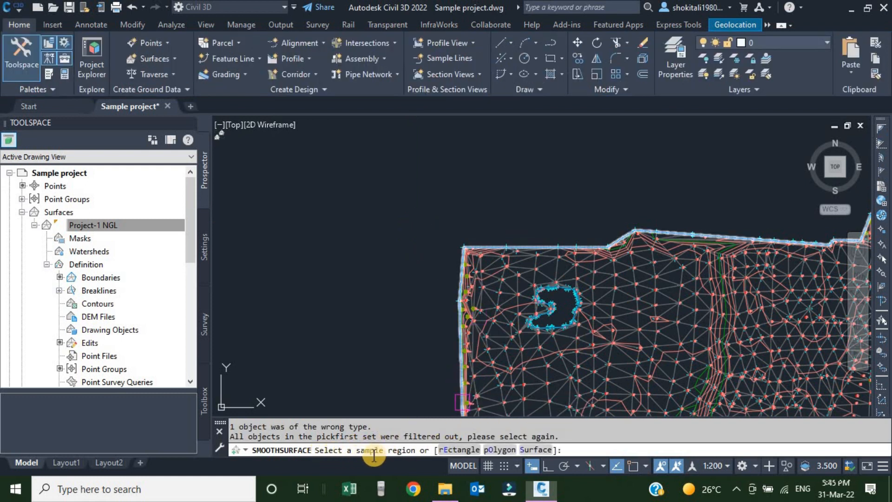
- Define a rectangular Kriging sample region around the surface's southwest corner, starting outside the west boundary and ending below the south boundary
left_click(453, 450)
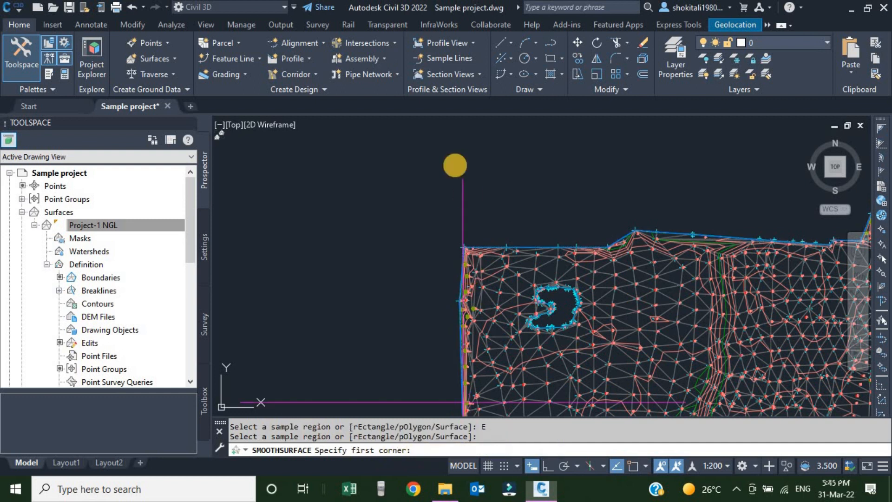
scroll(443, 219, "down", 5)
scroll(466, 223, "up", 6)
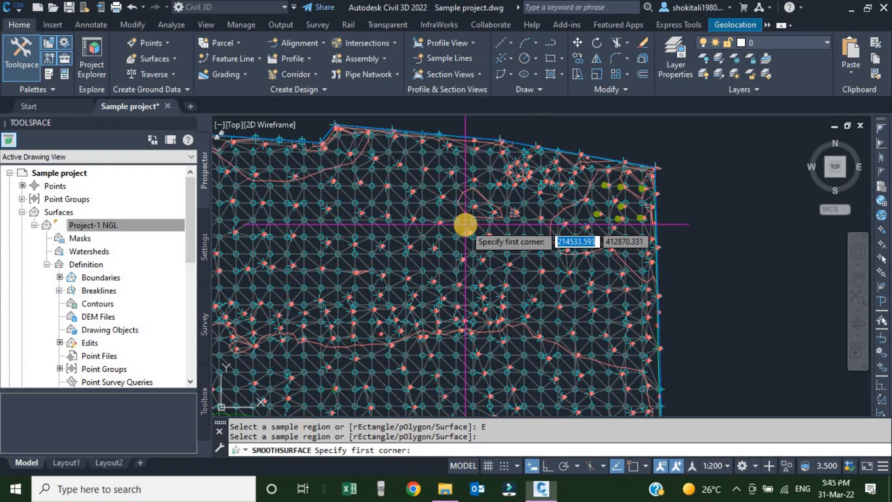
scroll(418, 139, "down", 3)
scroll(465, 204, "up", 5)
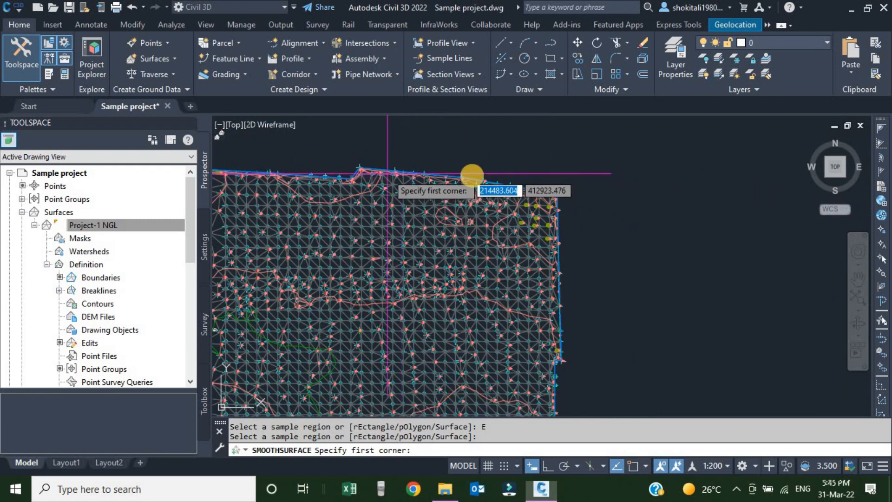
scroll(476, 274, "up", 6)
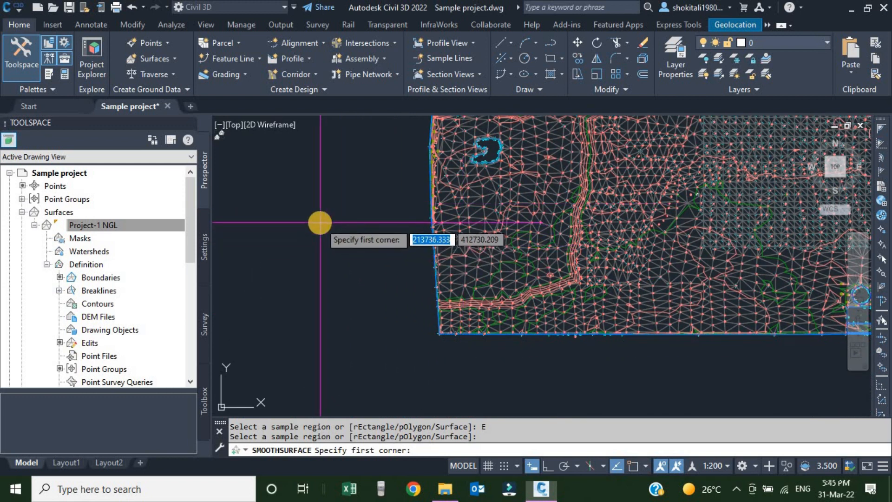
left_click(297, 210)
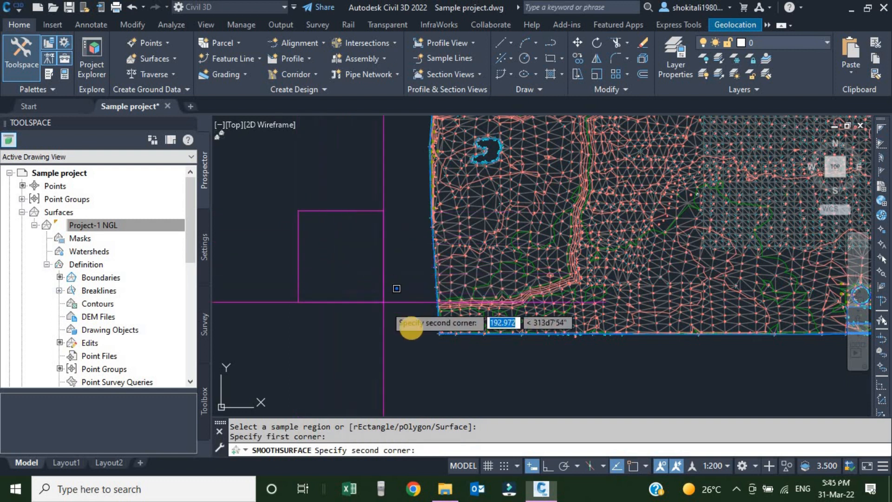
left_click(559, 399)
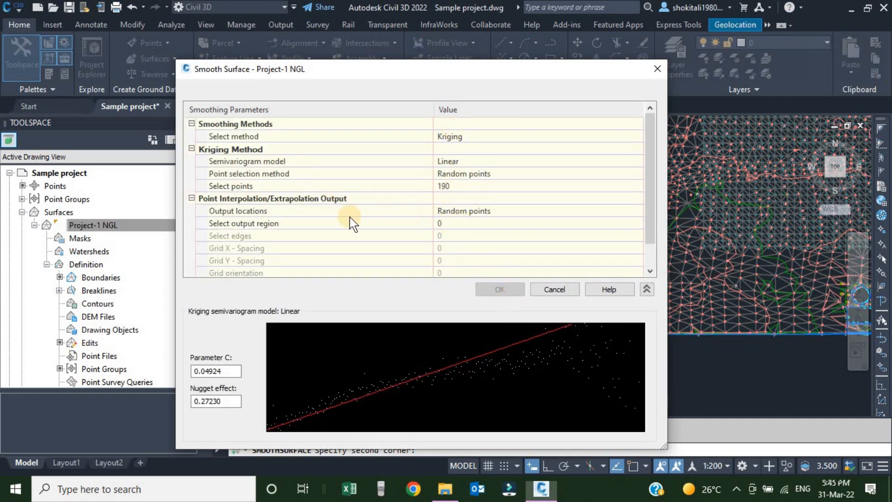
- Open the output region selection for the random-point smoothing and enter 500 as the number of output points
left_click(307, 224)
left_click(463, 225)
left_click(637, 224)
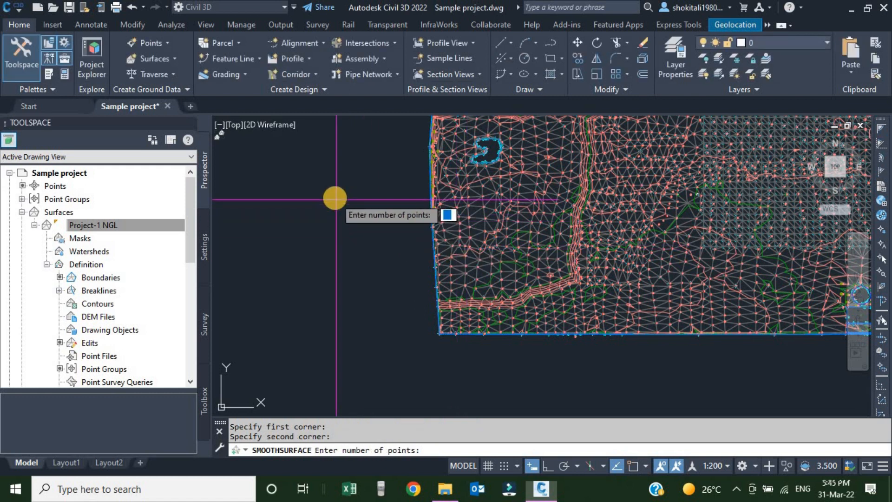
type("500")
key("Return")
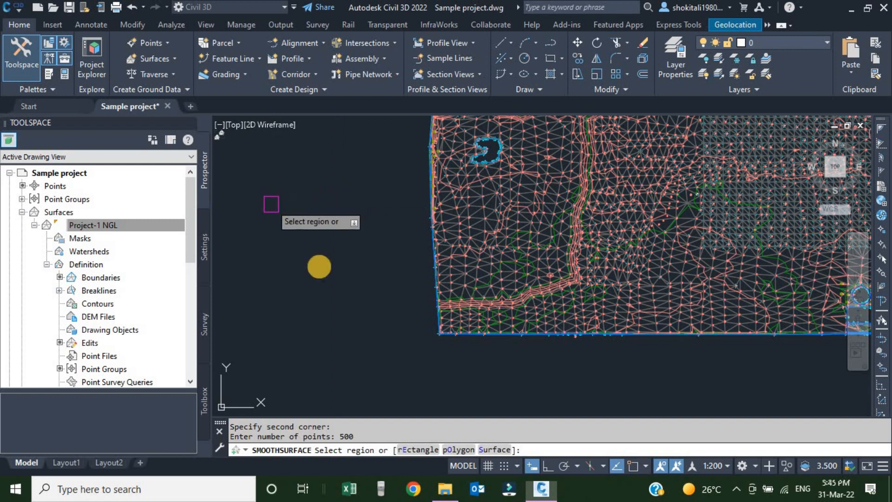
- Define a rectangular output region over the southwest corner, extending beyond the surface boundary, apply the Kriging smoothing and deselect the surface
left_click(419, 448)
left_click(285, 178)
left_click(593, 369)
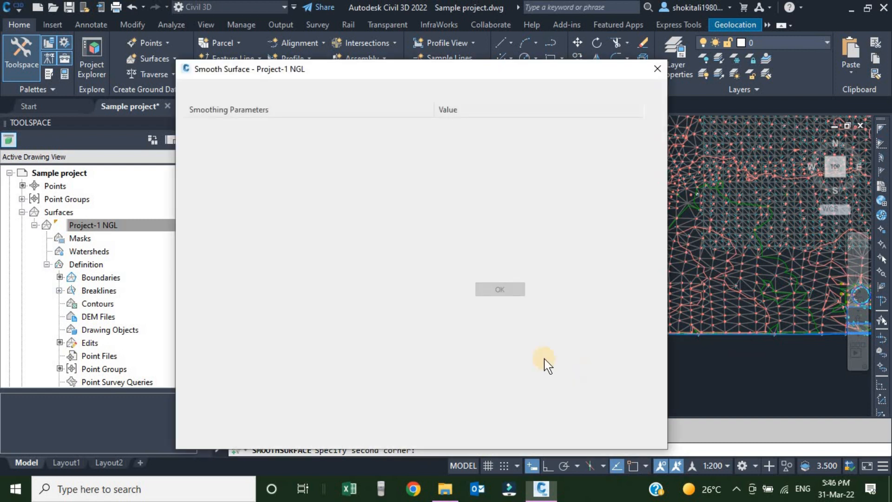
left_click(508, 291)
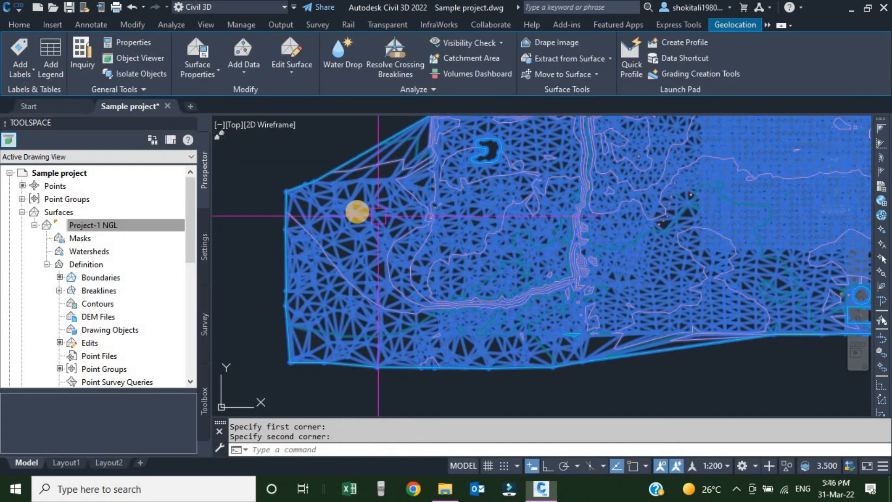
key("Escape")
- Examine the random Kriging points and triangulation inside and outside the original boundary around the surface's southwest corner
scroll(358, 209, "down", 3)
scroll(358, 223, "up", 2)
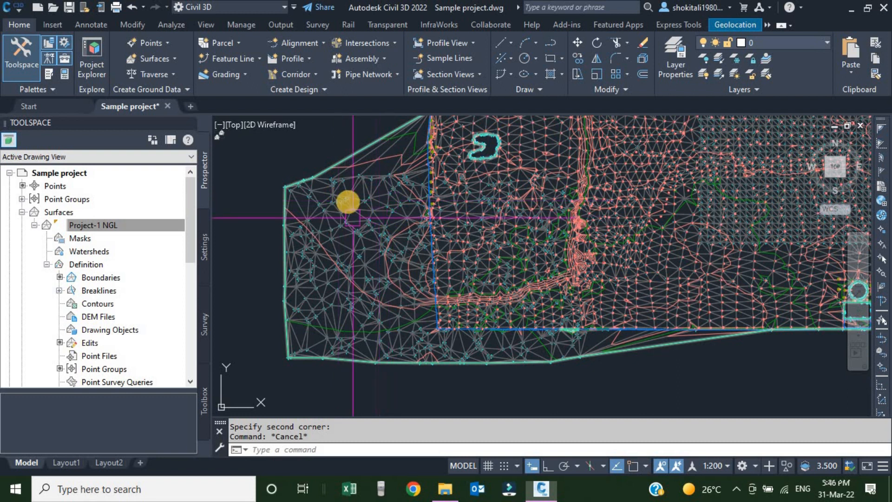
scroll(349, 257, "up", 3)
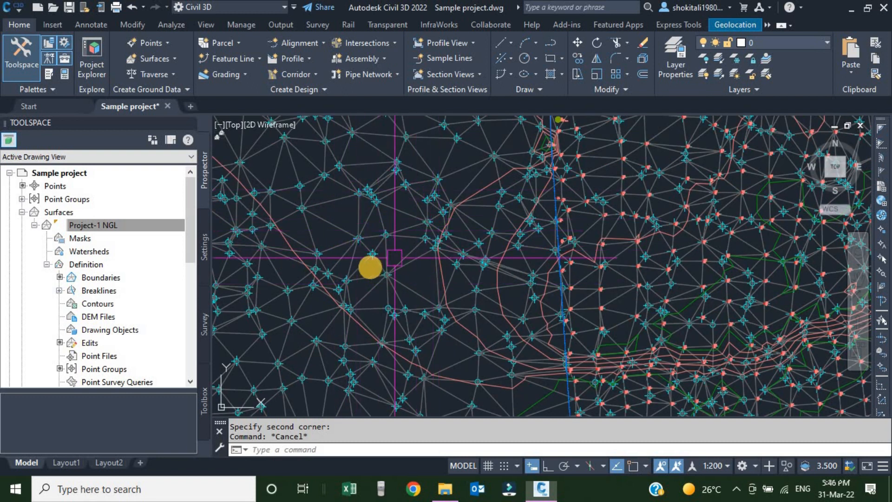
scroll(418, 272, "down", 2)
scroll(470, 274, "up", 7)
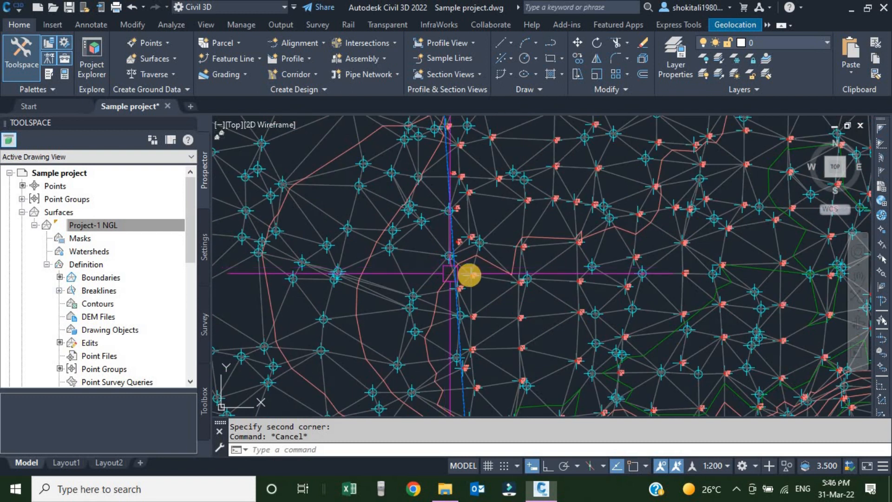
scroll(474, 296, "down", 7)
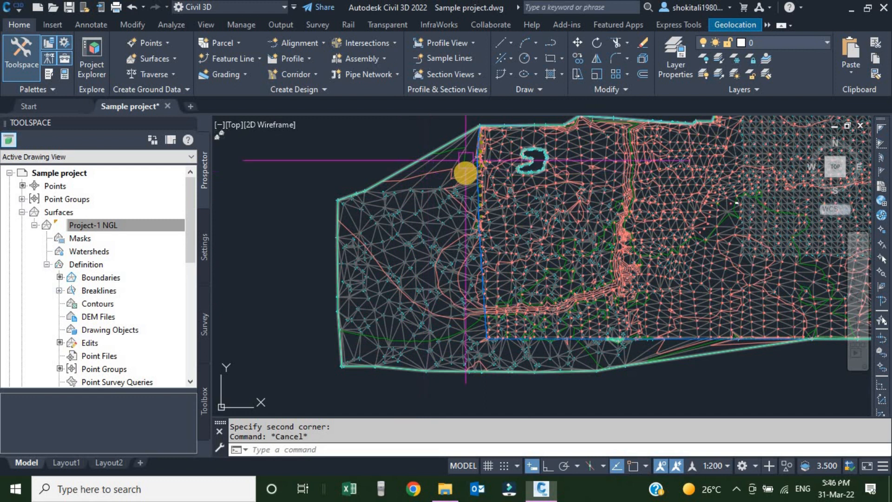
scroll(442, 241, "up", 3)
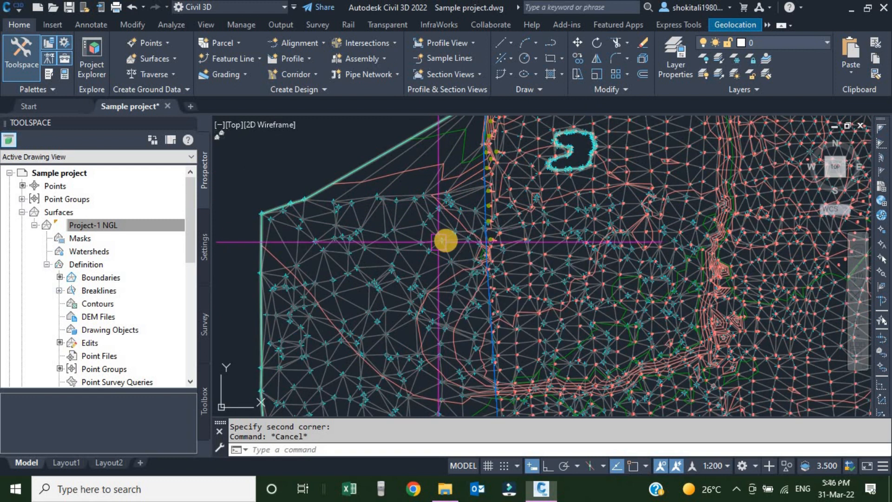
scroll(447, 218, "down", 3)
scroll(449, 220, "up", 5)
scroll(466, 234, "up", 4)
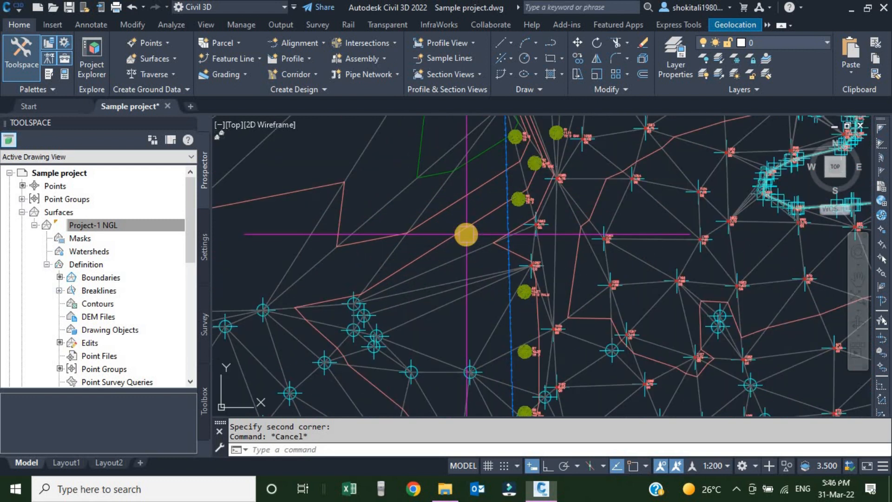
scroll(466, 234, "down", 5)
scroll(454, 274, "up", 2)
scroll(413, 287, "up", 3)
scroll(418, 288, "down", 5)
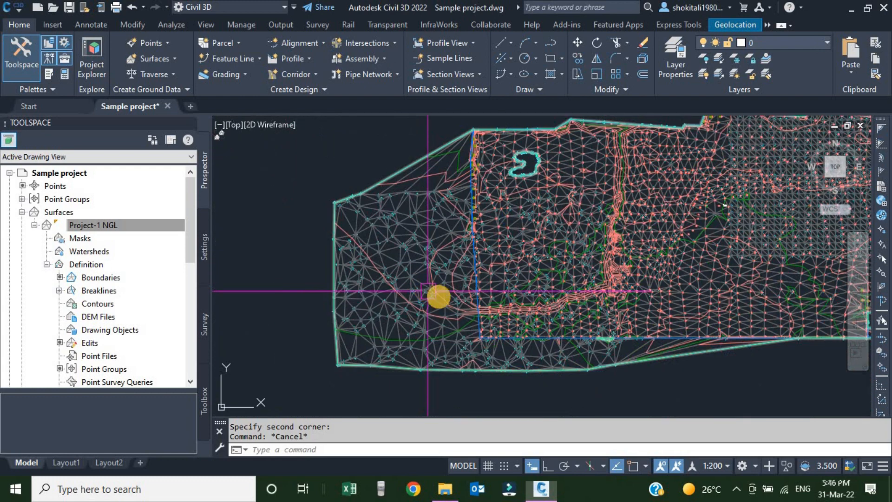
scroll(469, 278, "up", 5)
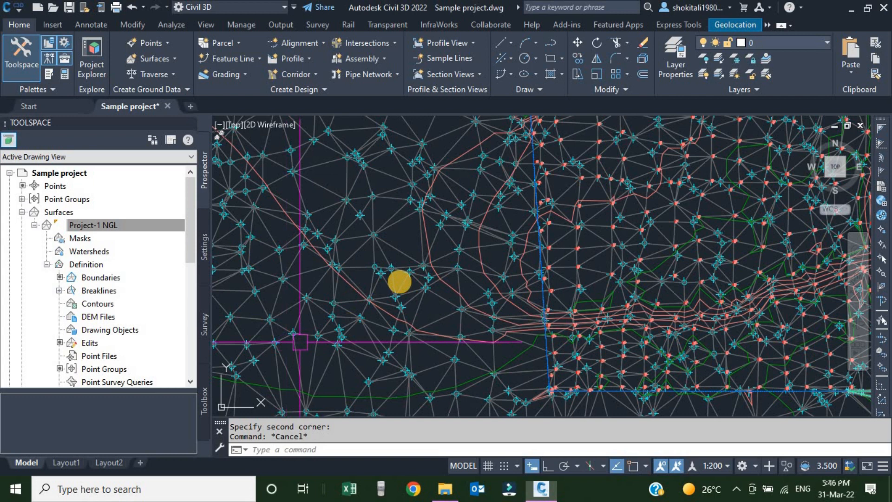
scroll(404, 282, "down", 2)
scroll(405, 282, "down", 2)
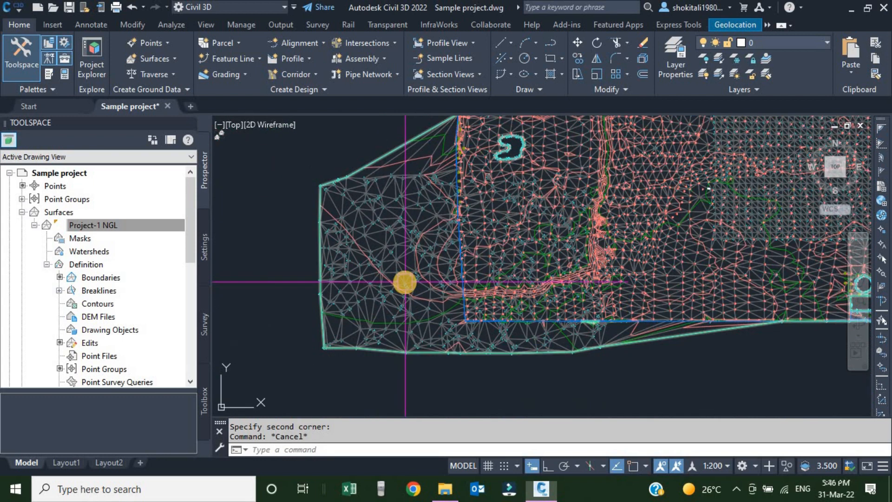
scroll(405, 282, "up", 6)
scroll(654, 290, "down", 6)
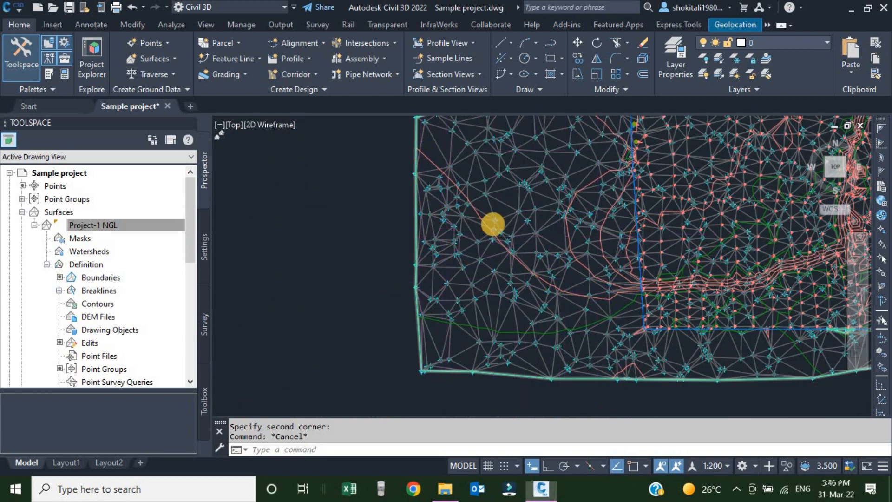
scroll(499, 253, "down", 4)
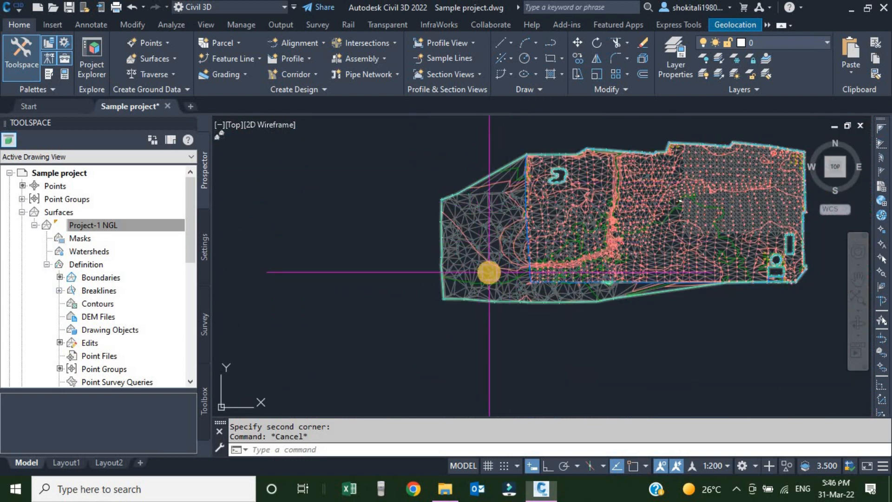
scroll(501, 176, "up", 4)
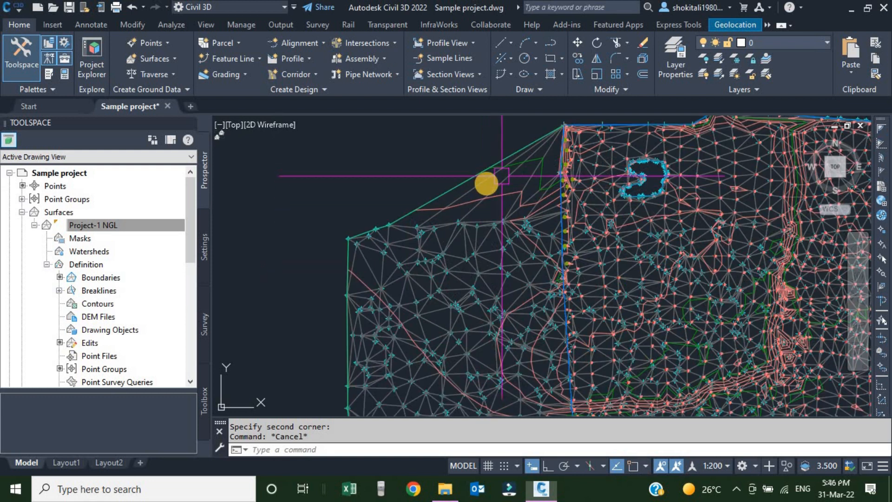
- Start a Simplify Surface edit on Project-1 NGL using the Point Removal method
left_click(481, 185)
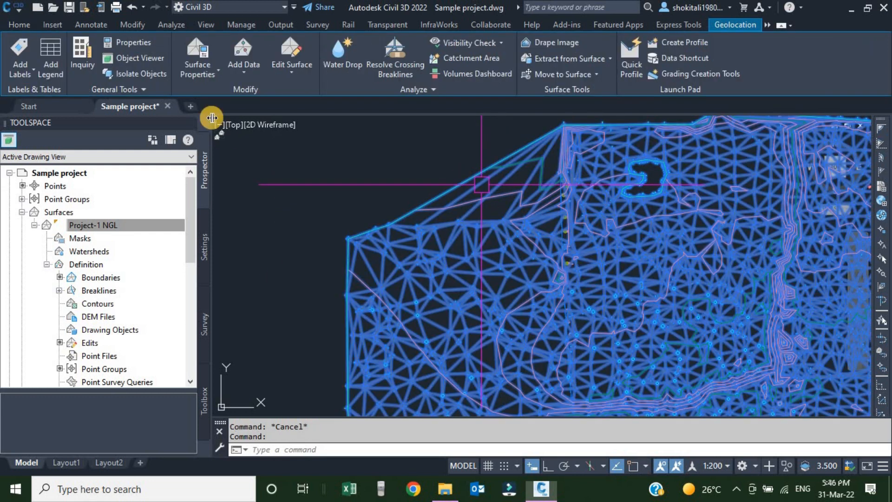
left_click(291, 74)
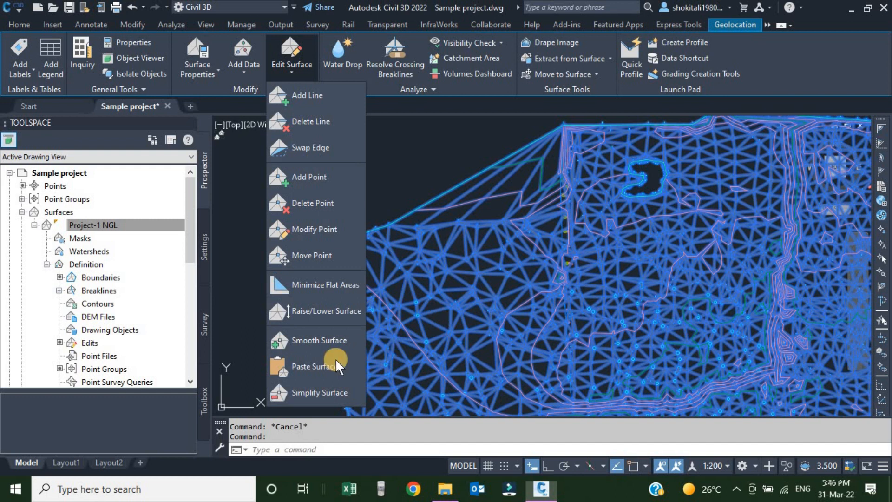
left_click(309, 391)
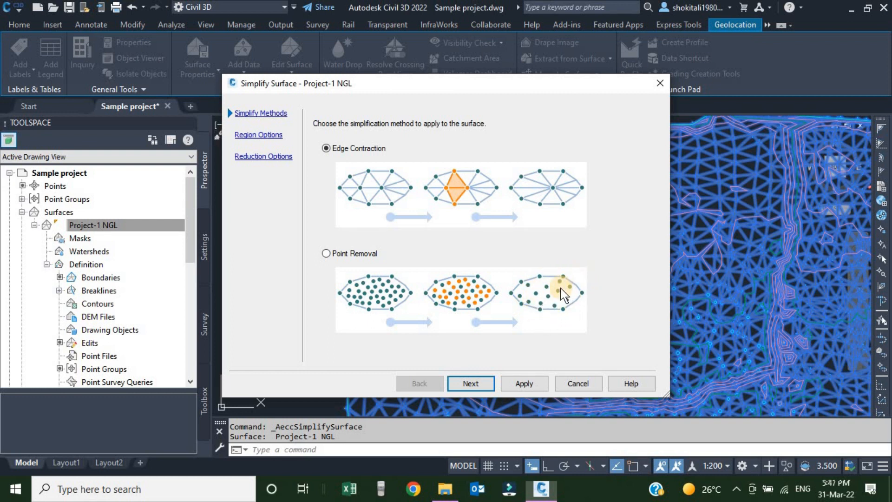
left_click(329, 254)
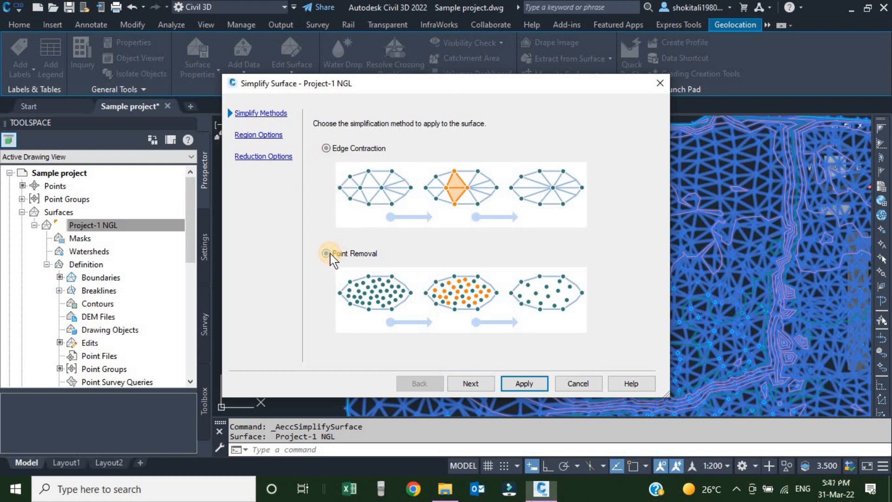
left_click(472, 384)
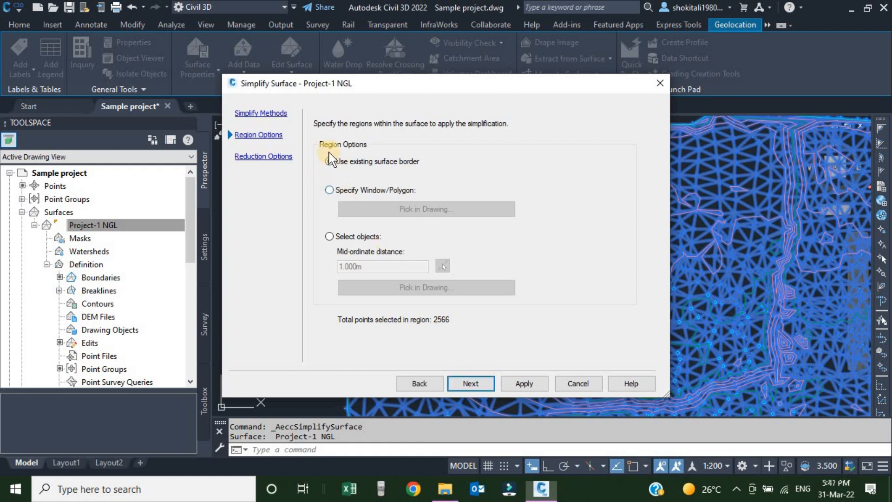
- Limit the simplification to a window drawn in the drawing around the densely gridded northeast part of the surface
left_click(330, 188)
left_click(413, 210)
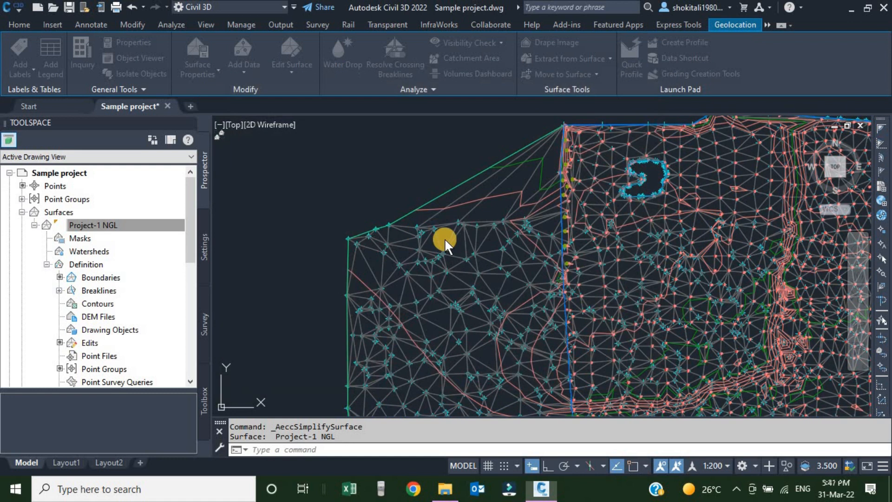
scroll(488, 246, "down", 5)
scroll(600, 241, "up", 4)
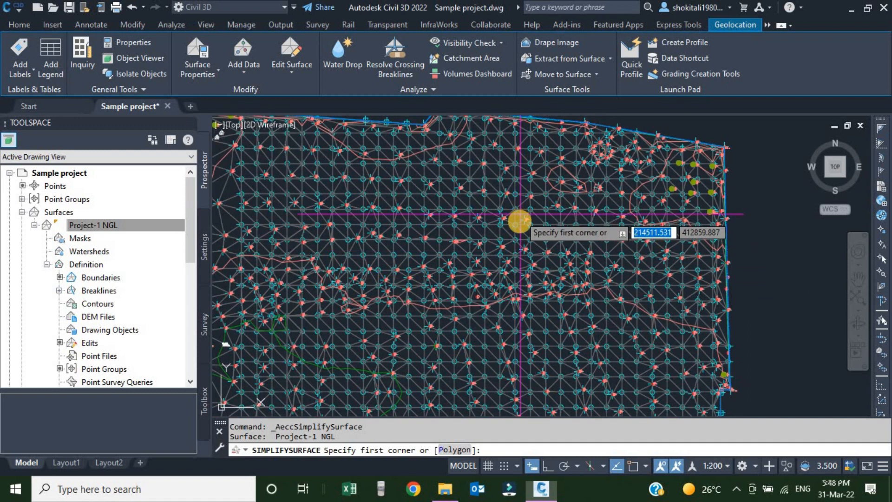
scroll(519, 222, "down", 3)
left_click(617, 161)
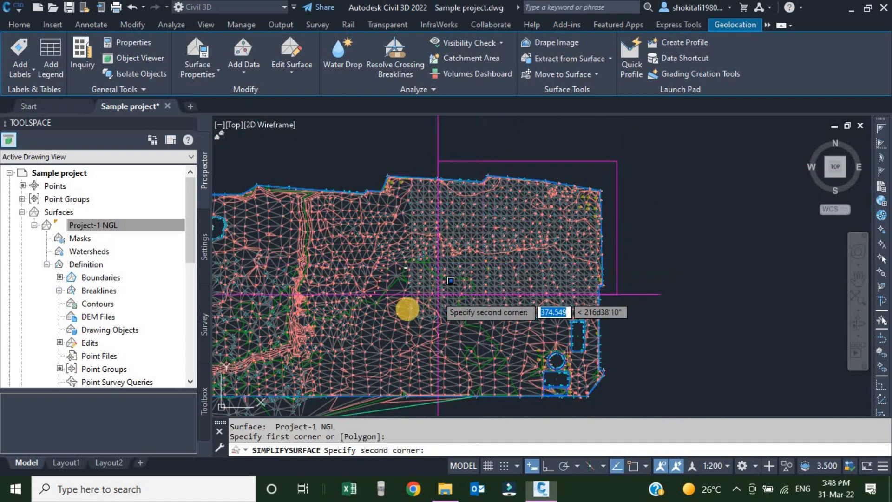
left_click(383, 327)
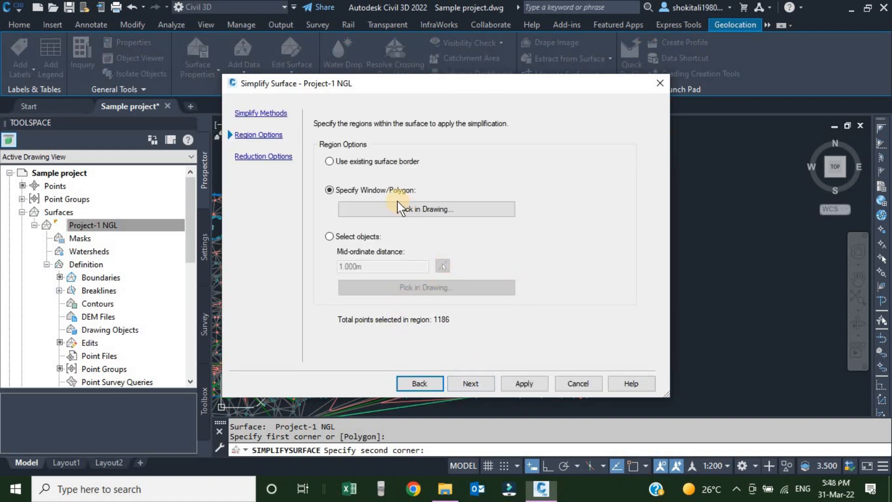
left_click(469, 383)
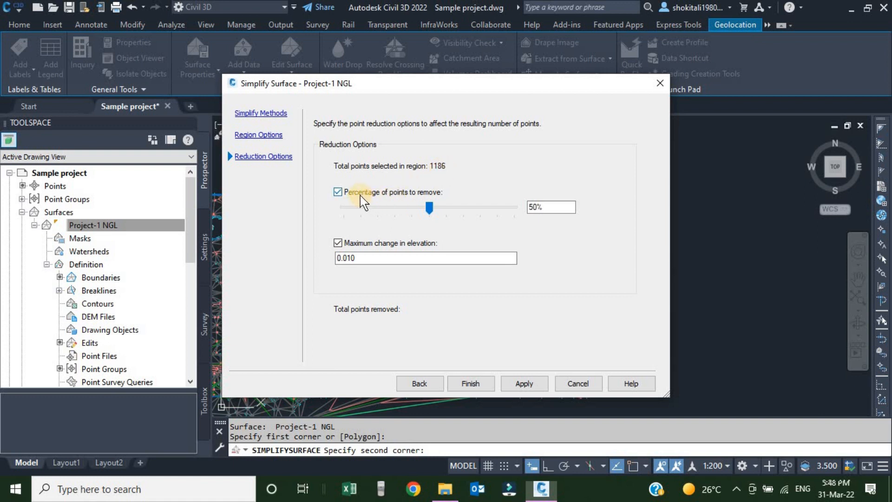
- Set the percentage of points to remove to 48%, apply the point reduction and finish the simplification
left_click(538, 206)
left_click(429, 208)
left_click_drag(430, 210, 395, 211)
left_click_drag(458, 211, 426, 210)
left_click_drag(568, 207, 527, 217)
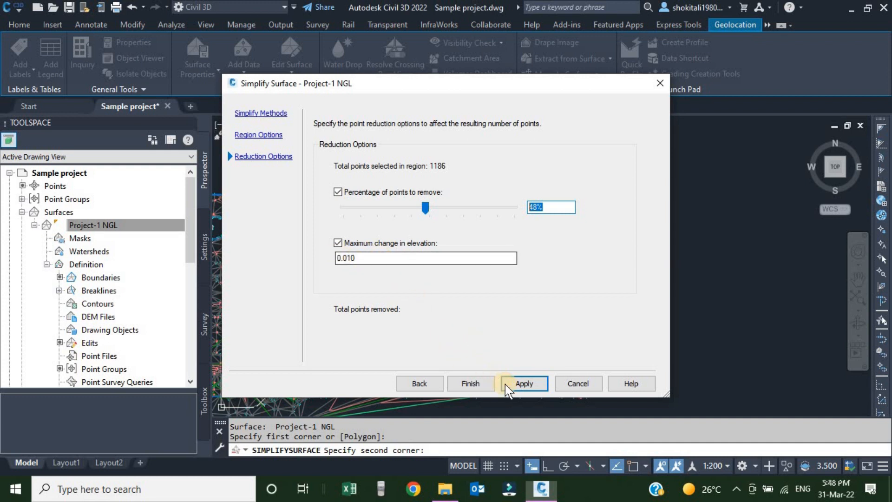
left_click(518, 384)
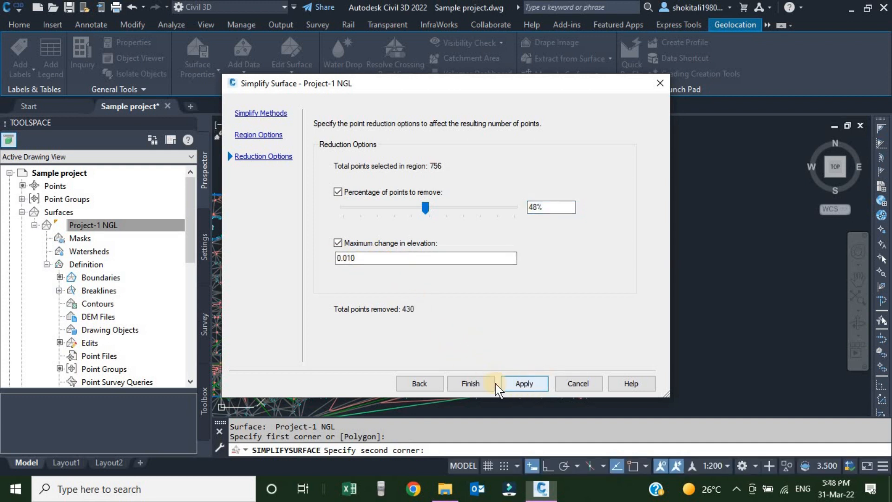
left_click(475, 384)
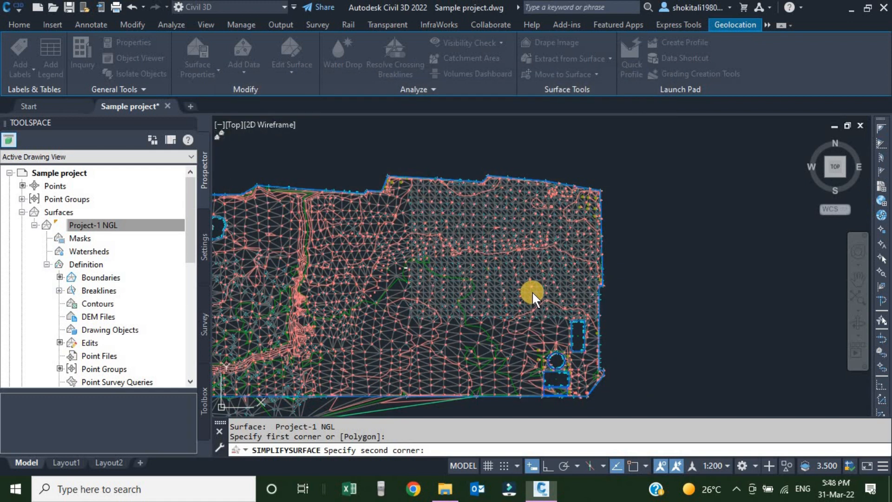
- Clear the surface selection and examine the thinned points and triangulation in the simplified northeast part of Project-1 NGL
left_click(531, 290)
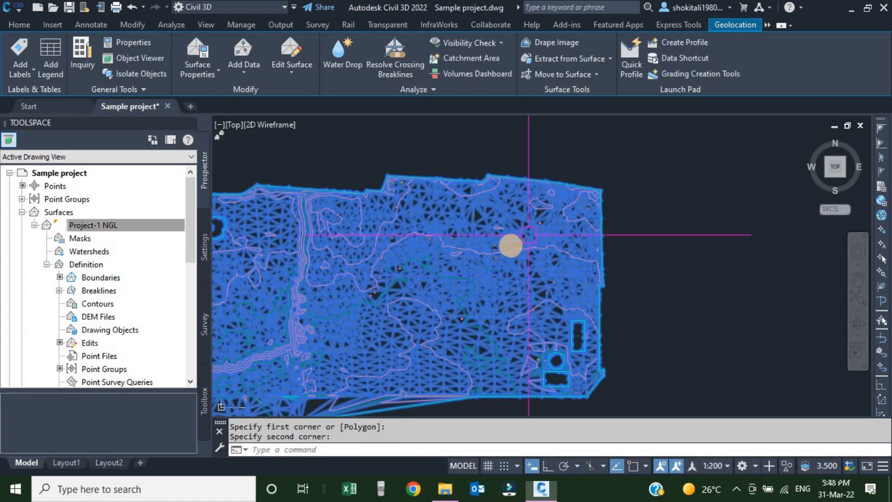
key("Escape")
key("Escape")
scroll(483, 265, "up", 3)
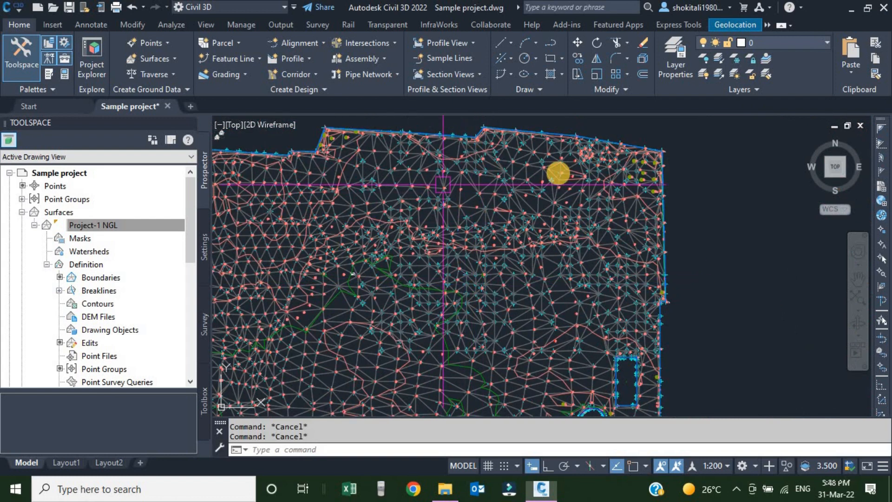
scroll(511, 200, "up", 3)
scroll(465, 241, "down", 5)
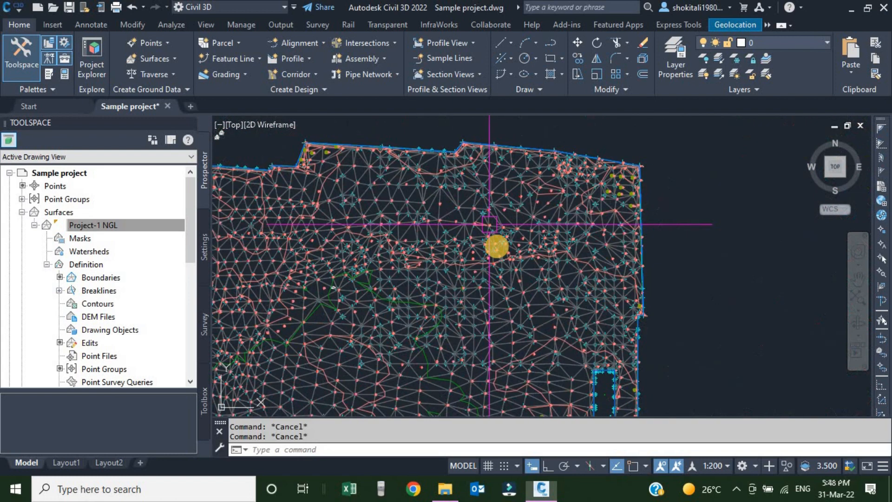
scroll(462, 277, "up", 6)
scroll(459, 276, "down", 4)
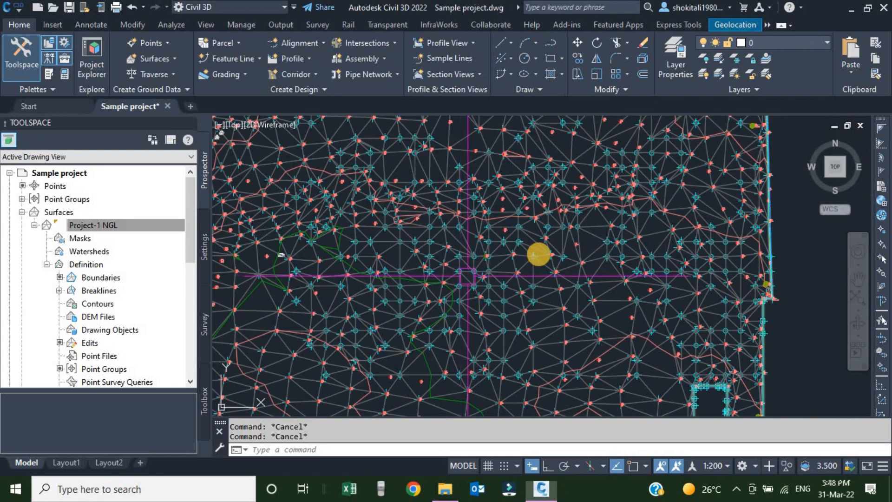
scroll(548, 255, "down", 3)
middle_click_drag(576, 225, 528, 247)
scroll(528, 244, "up", 2)
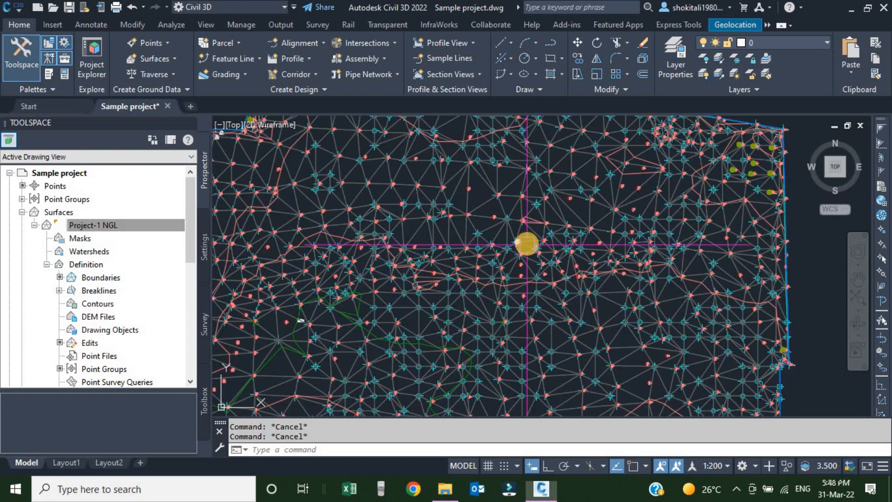
scroll(533, 245, "down", 4)
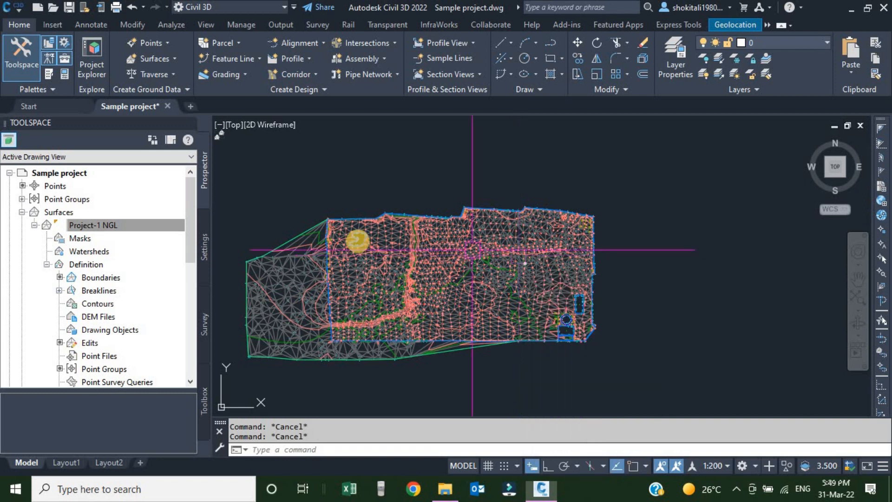
- Review the overall extent of Project-1 NGL, including the triangulation beyond the original boundary on the west and south sides
scroll(301, 238, "up", 2)
middle_click_drag(299, 238, 360, 179)
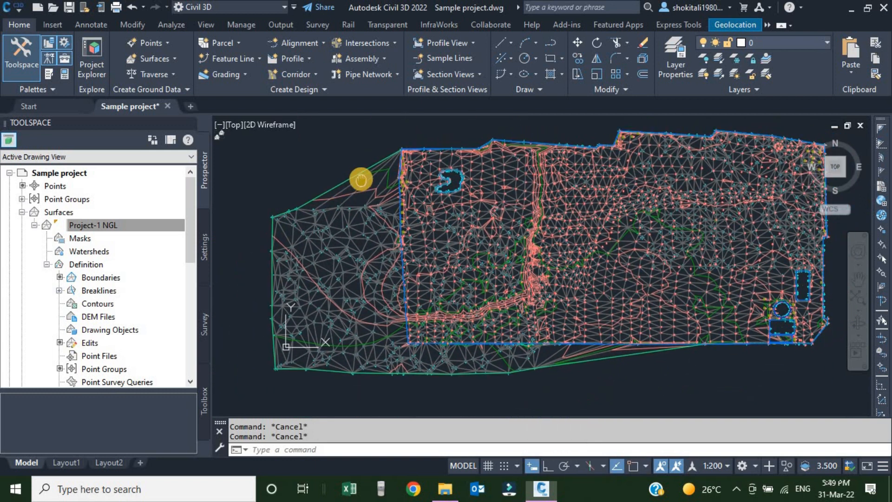
left_click(342, 179)
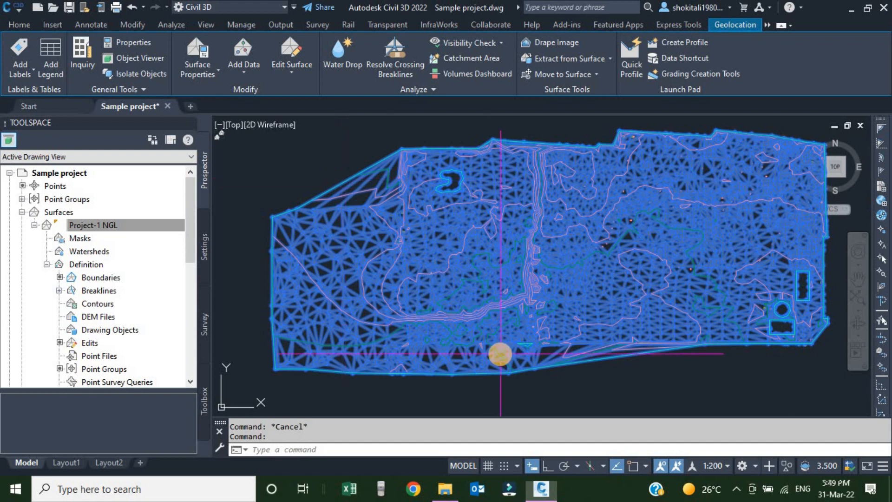
key("Escape")
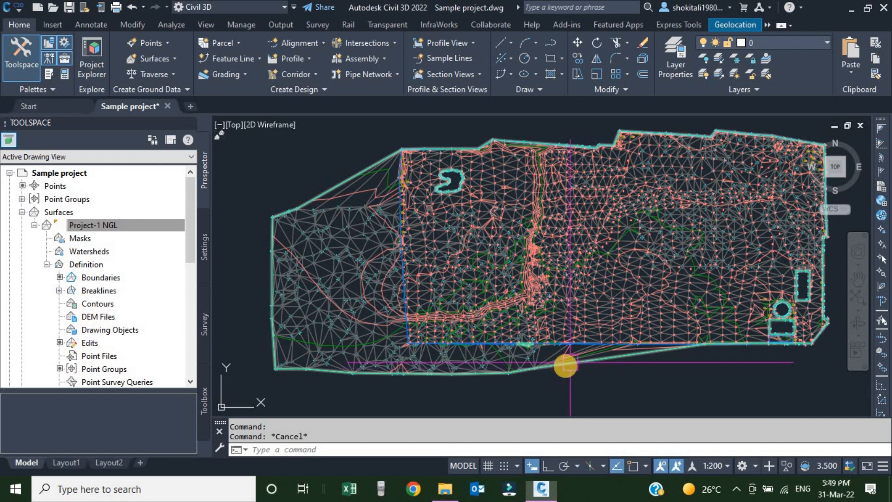
middle_click_drag(558, 374, 544, 374)
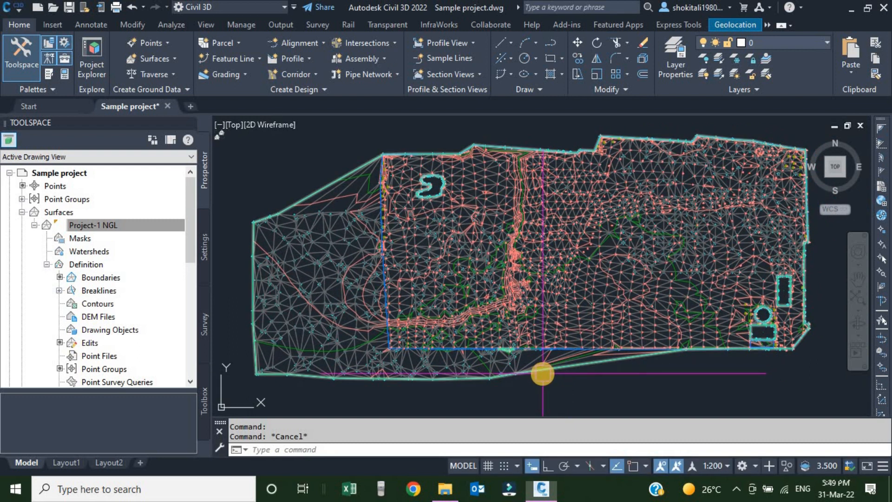
middle_click_drag(593, 339, 581, 346)
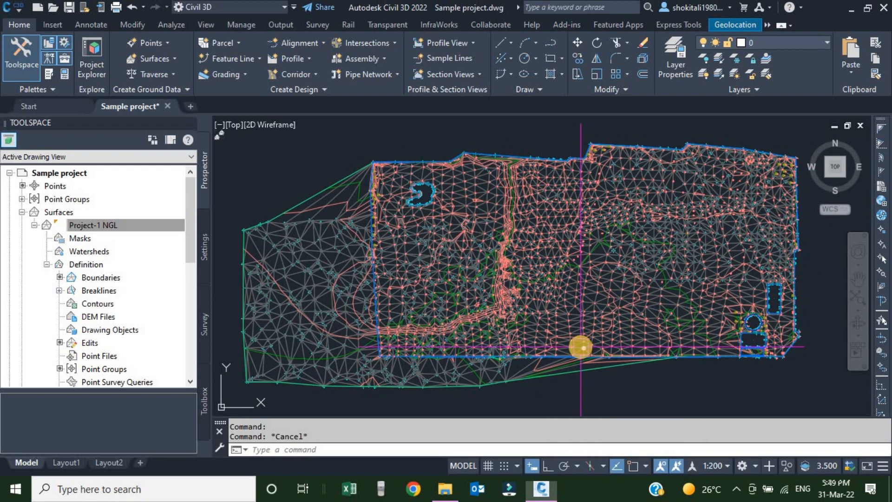